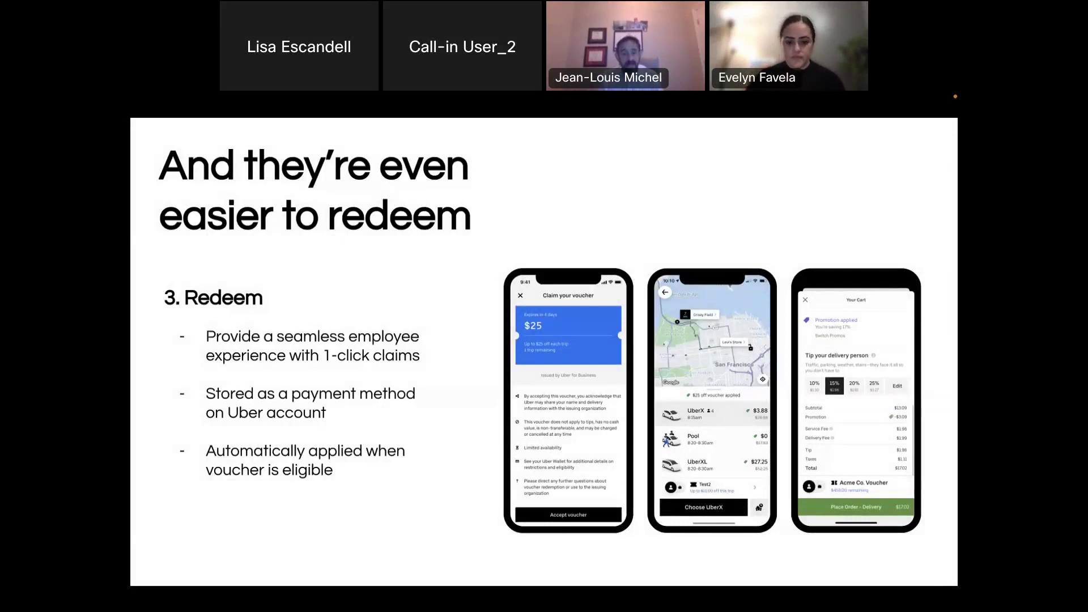
Advance the Zoom slides past the redeem slide to the Uber for Business Central Solution slide.
key(Right)
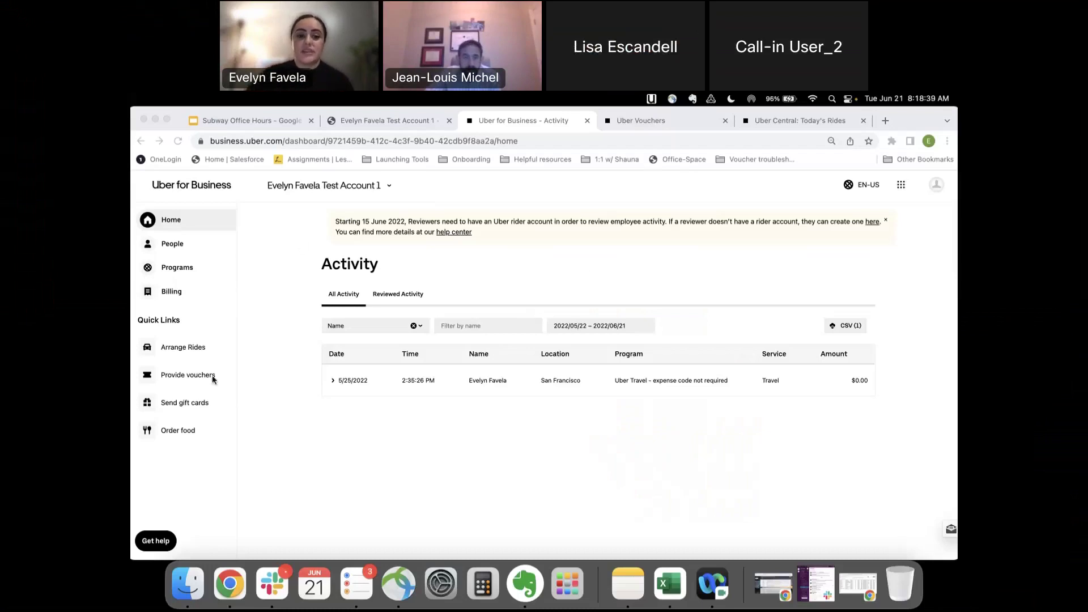
Discard the unsaved voucher form in the Vouchers tab and return to All Campaigns.
scroll(327, 407, down, 1)
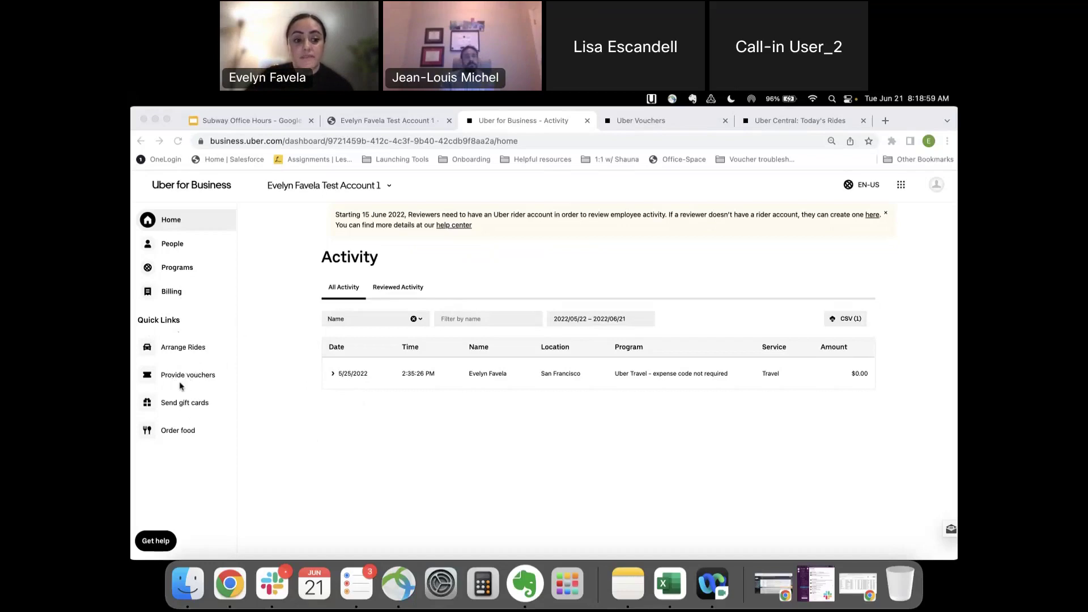
click(637, 119)
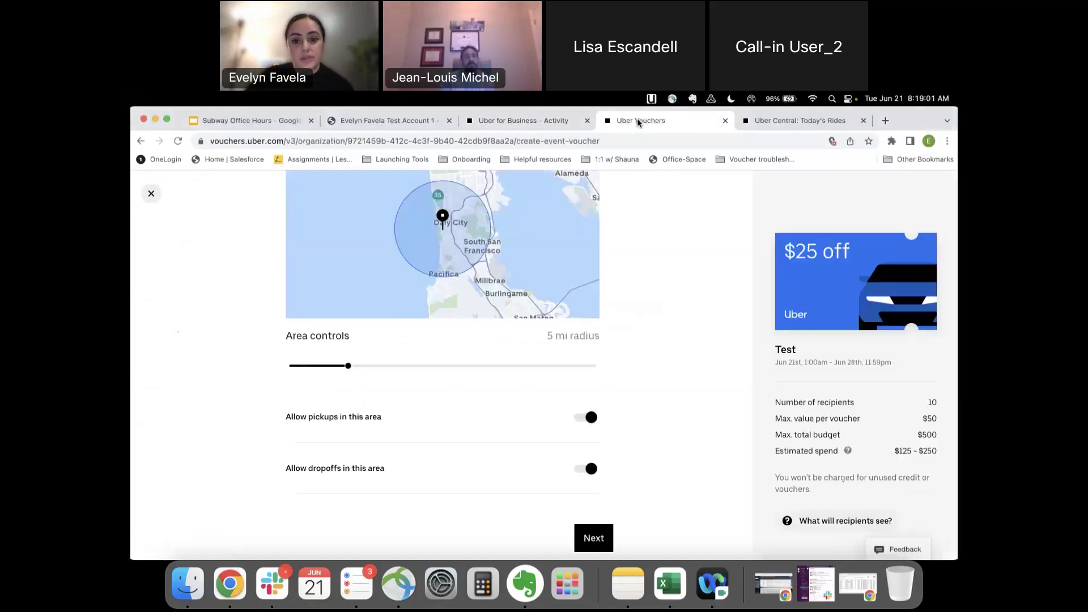
scroll(613, 274, up, 5)
scroll(613, 274, up, 10)
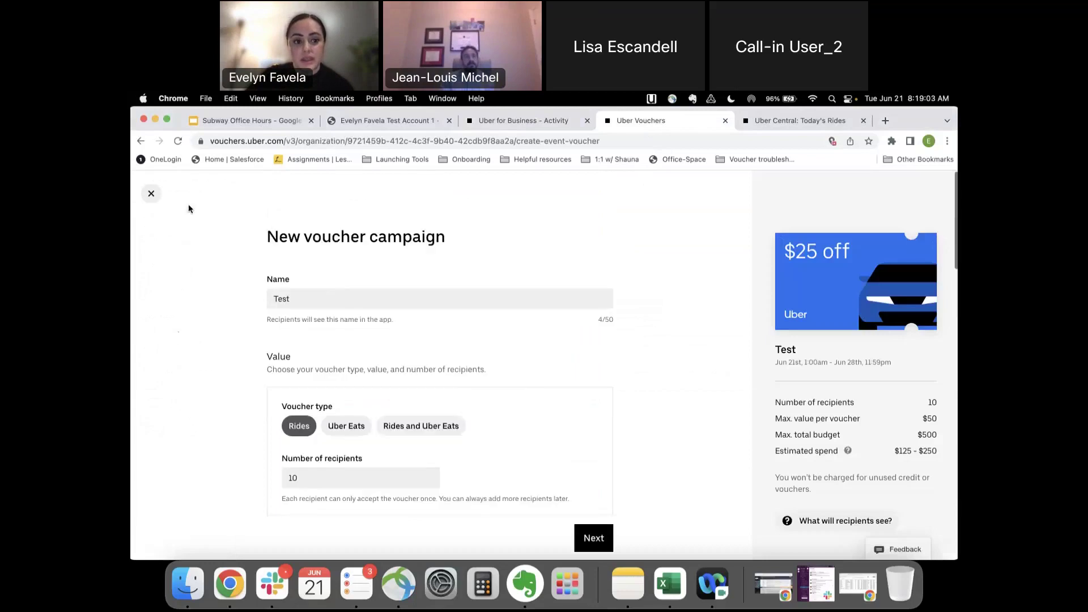
click(150, 194)
click(639, 389)
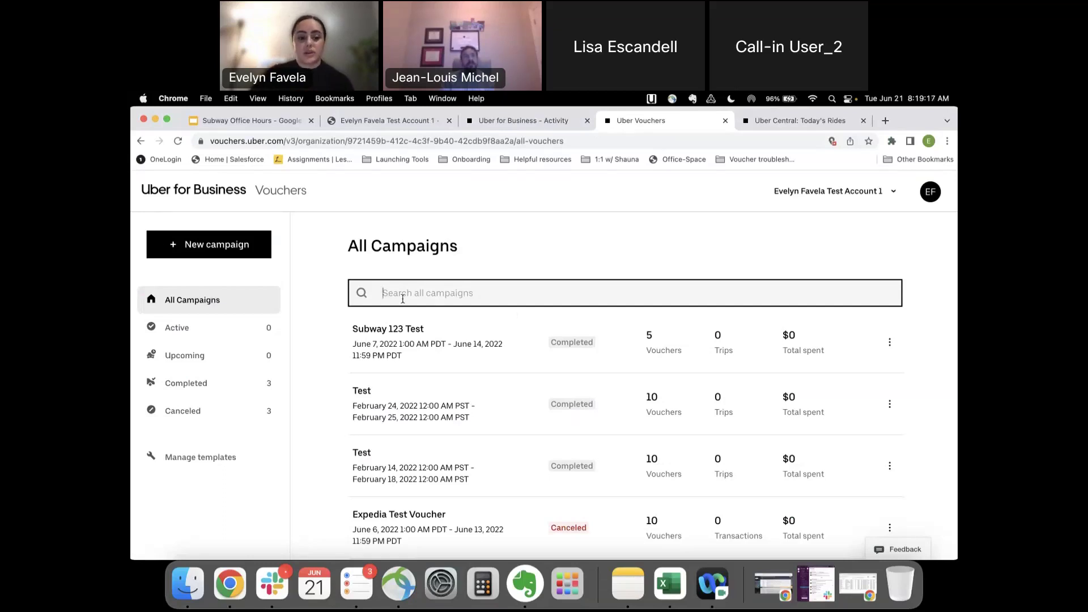
Start a new campaign of type Rides voucher.
click(228, 244)
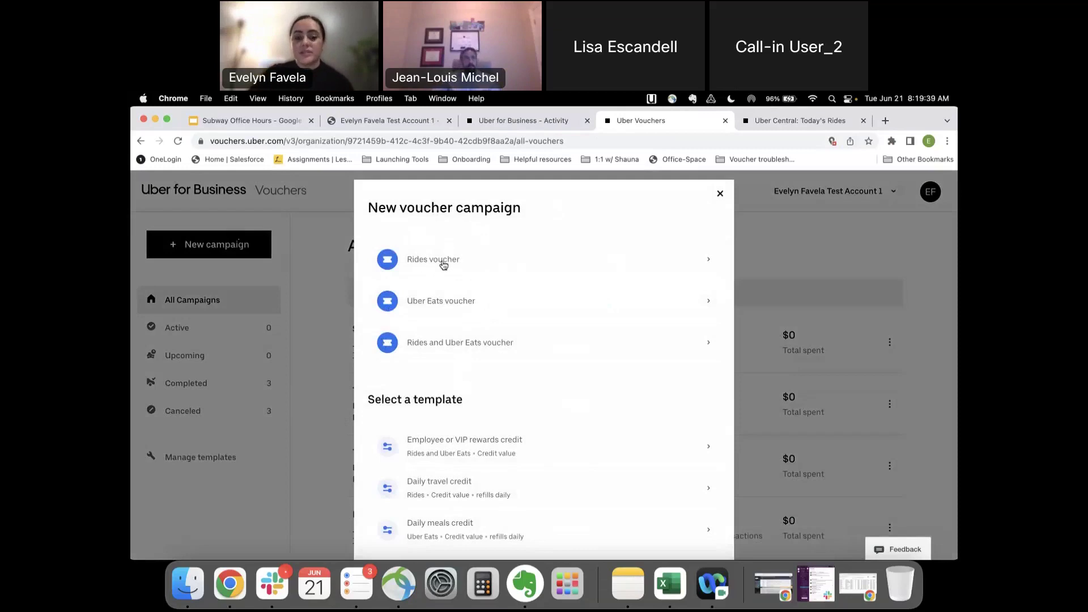
click(441, 261)
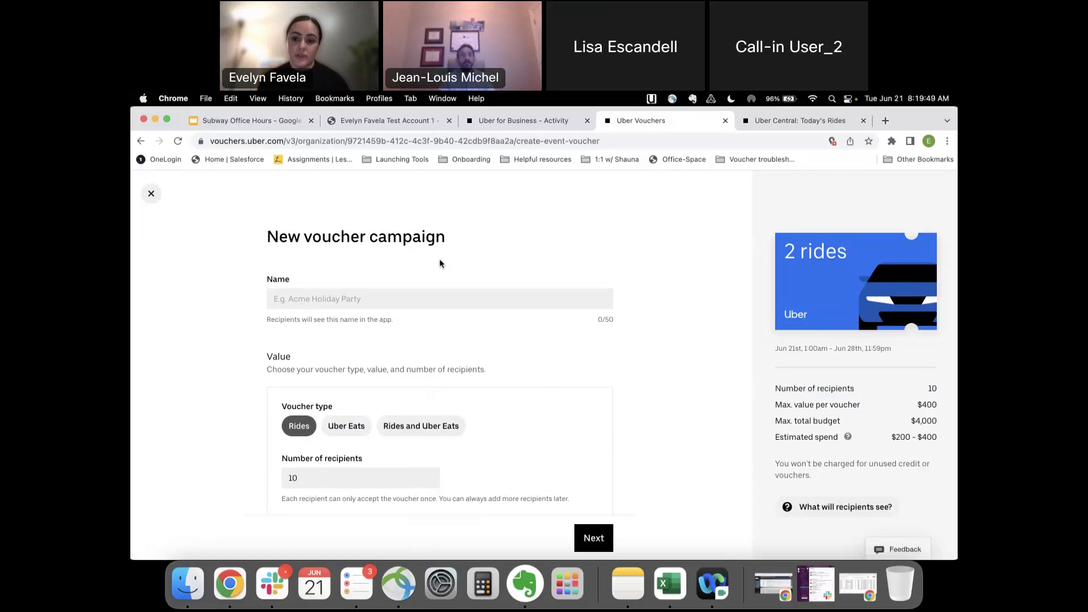
Enter 'Subway store #123' as the rides voucher campaign name.
scroll(440, 263, down, 1)
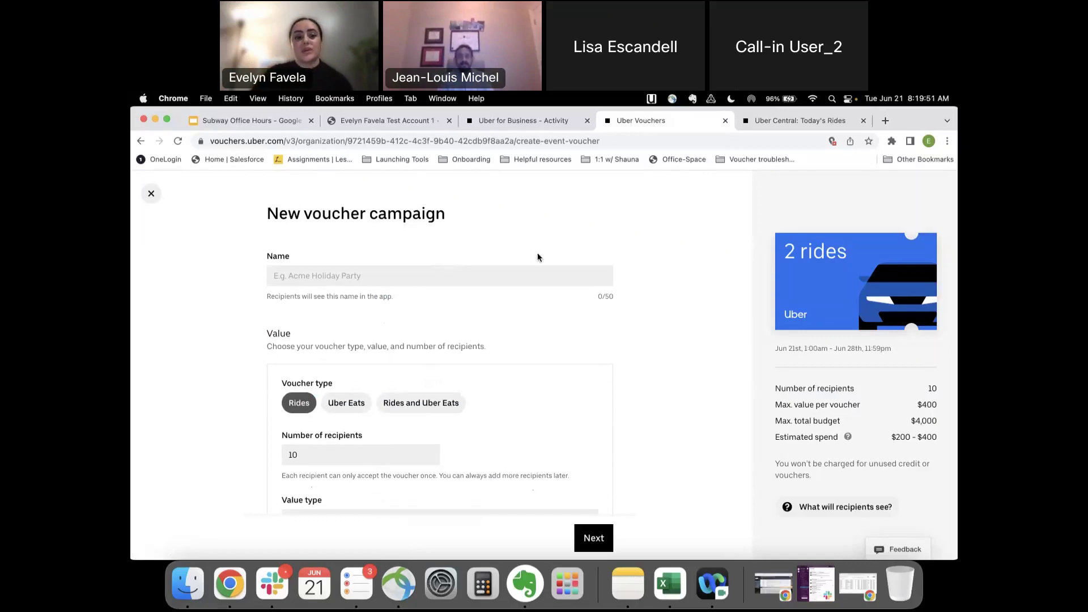
click(311, 278)
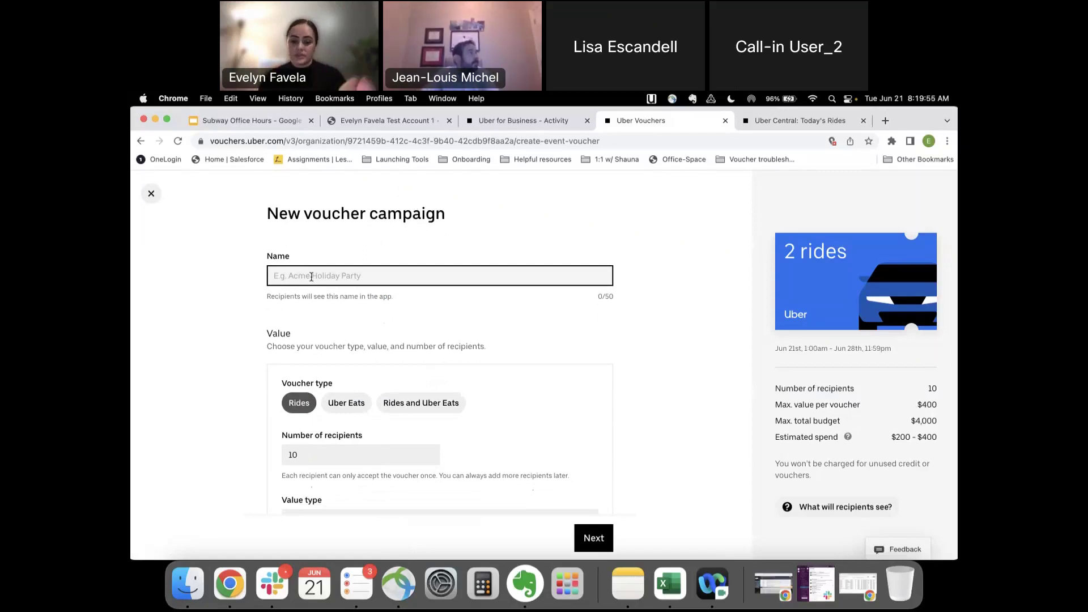
text(Subway )
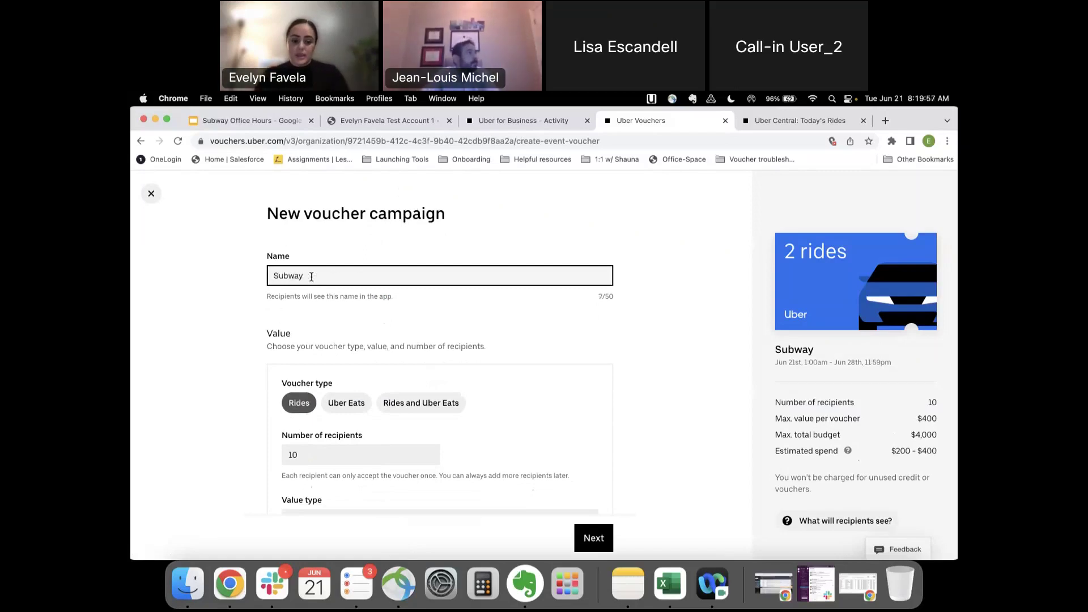
text(store #123)
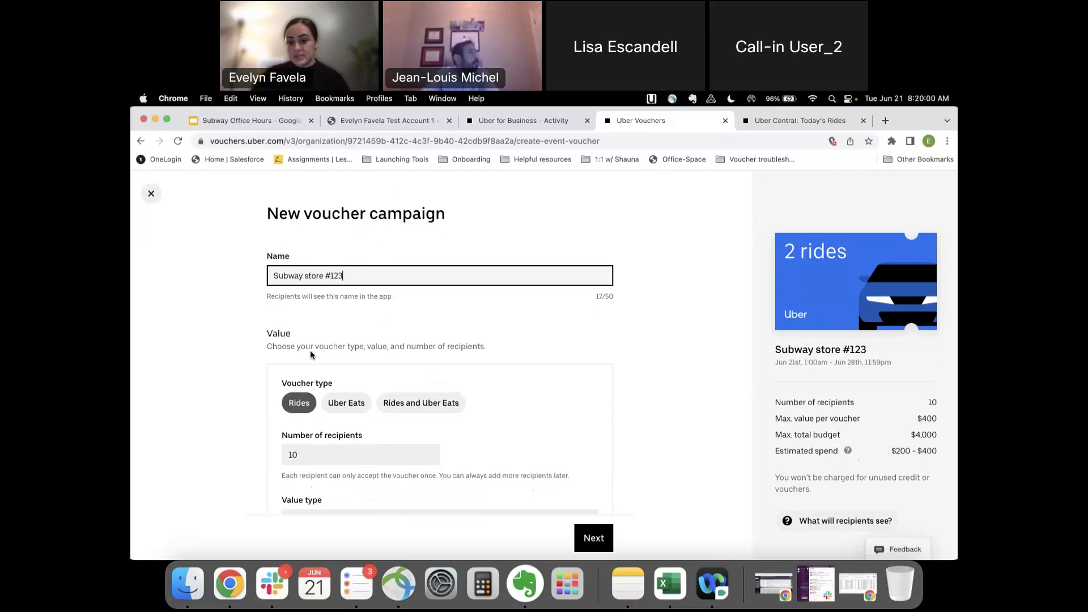
scroll(311, 355, down, 3)
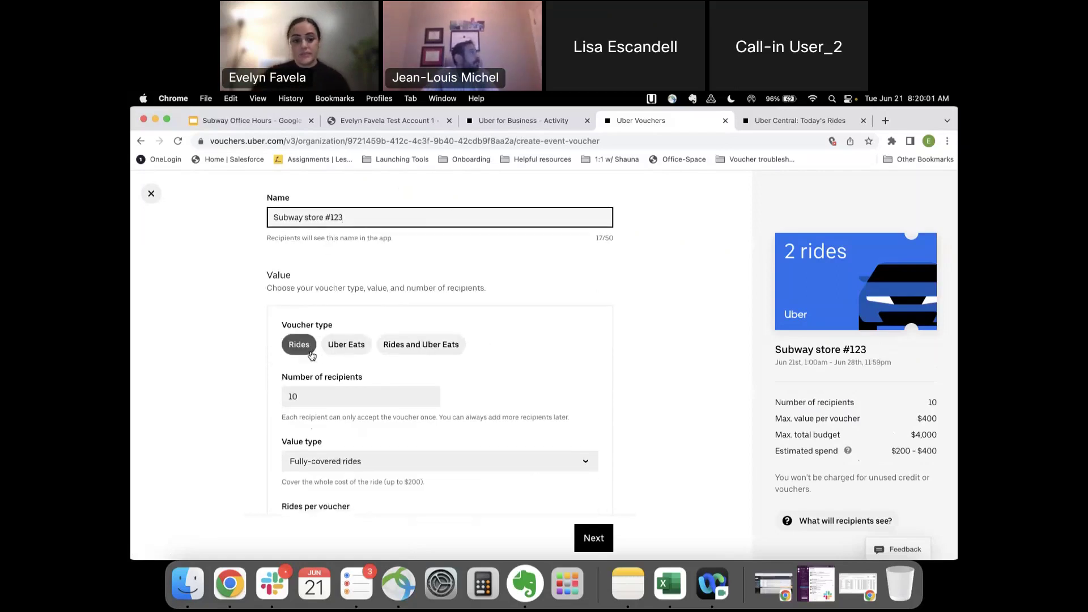
scroll(306, 377, down, 1)
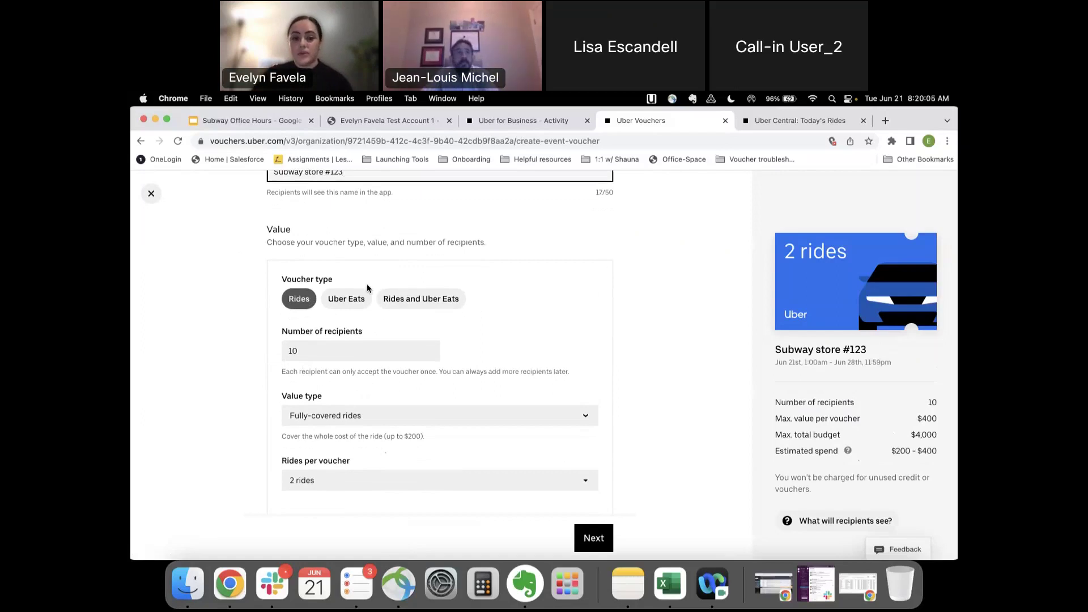
scroll(320, 366, down, 1)
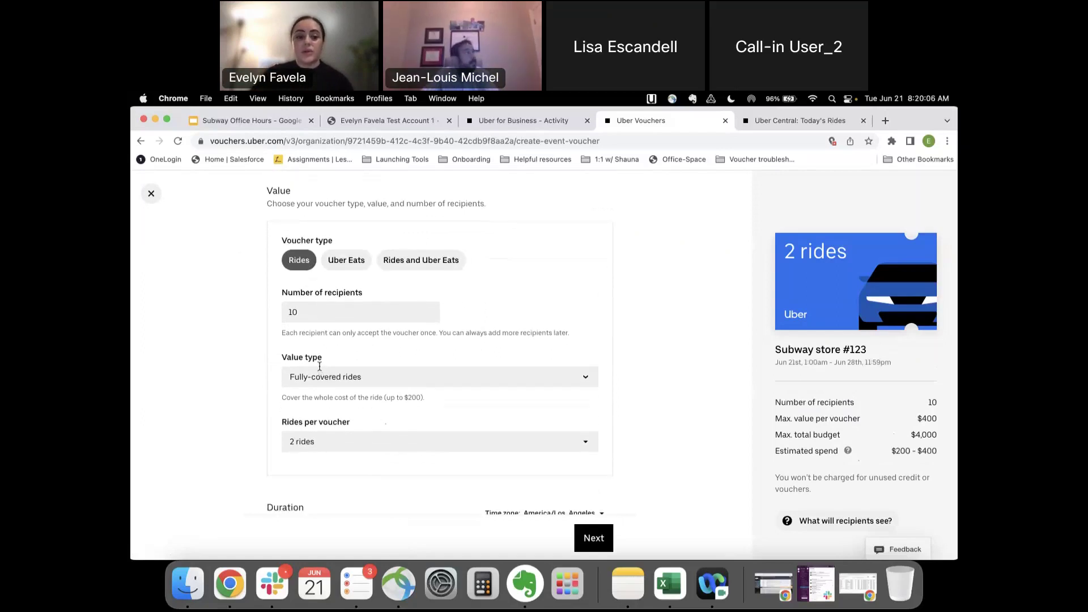
Raise the number of voucher recipients to 12.
click(331, 309)
click(429, 309)
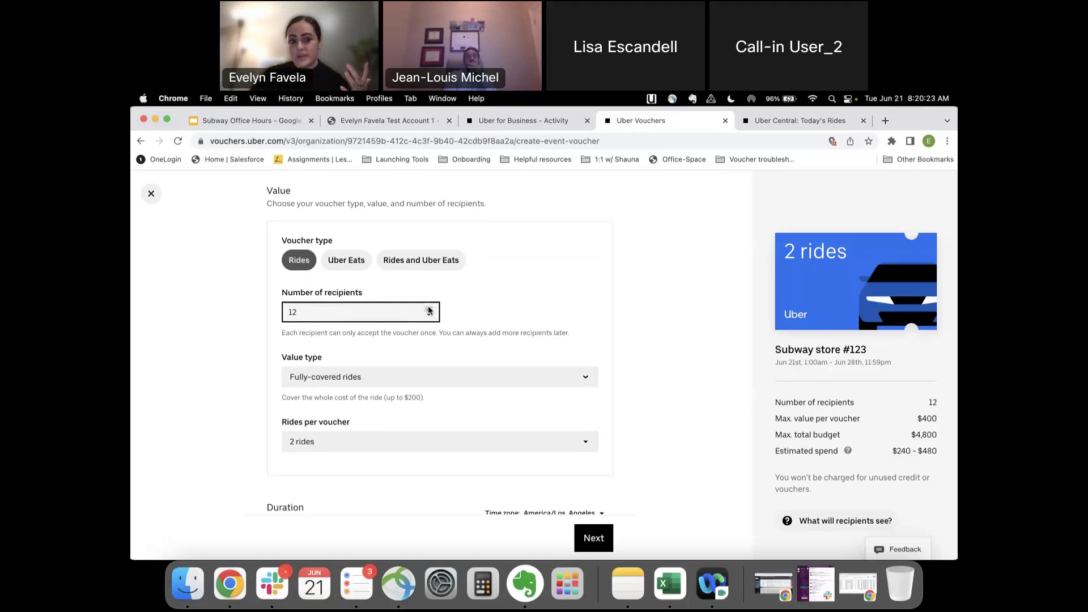
scroll(429, 310, down, 2)
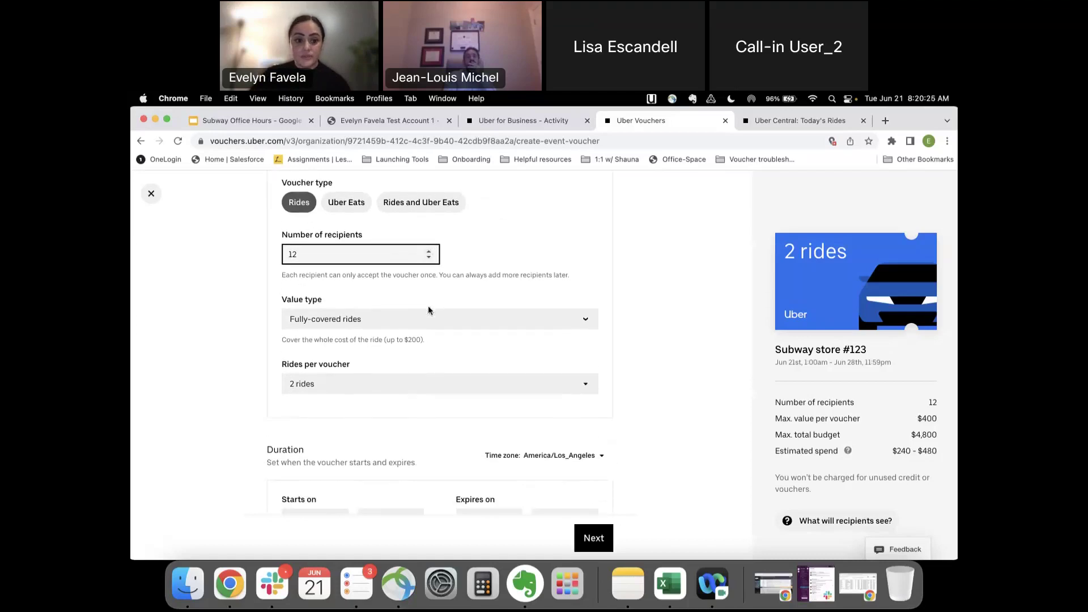
Make the voucher $25 Uber credit per recipient with automatic refills on.
click(368, 317)
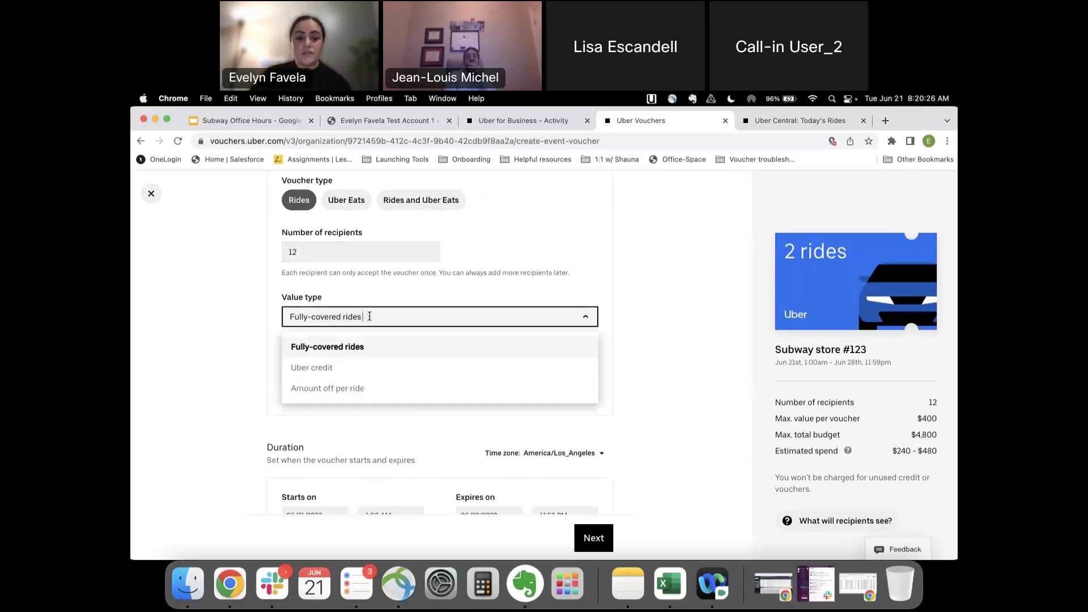
click(359, 375)
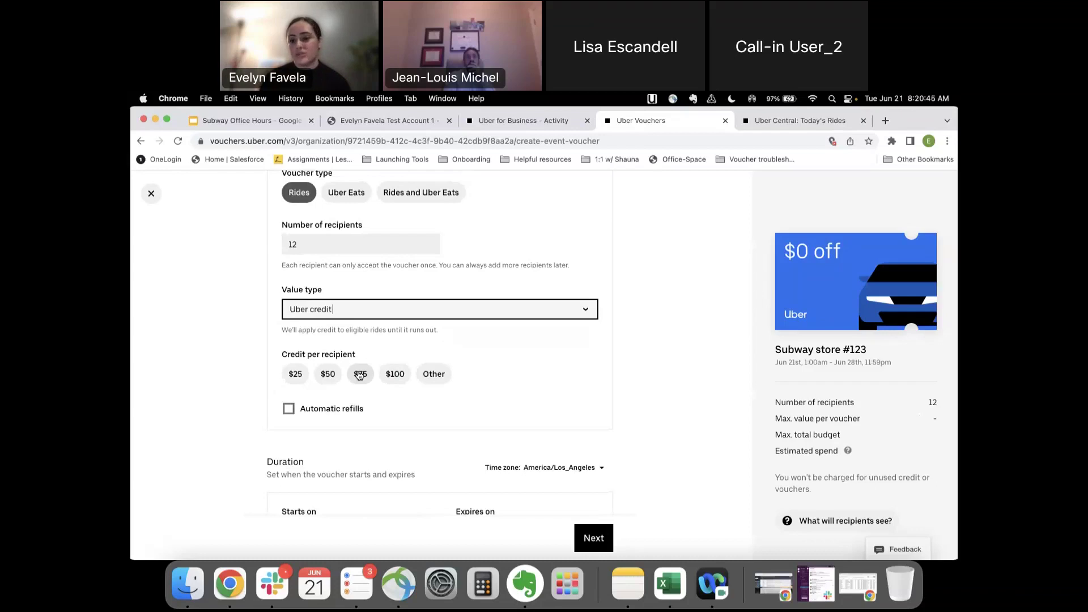
click(296, 374)
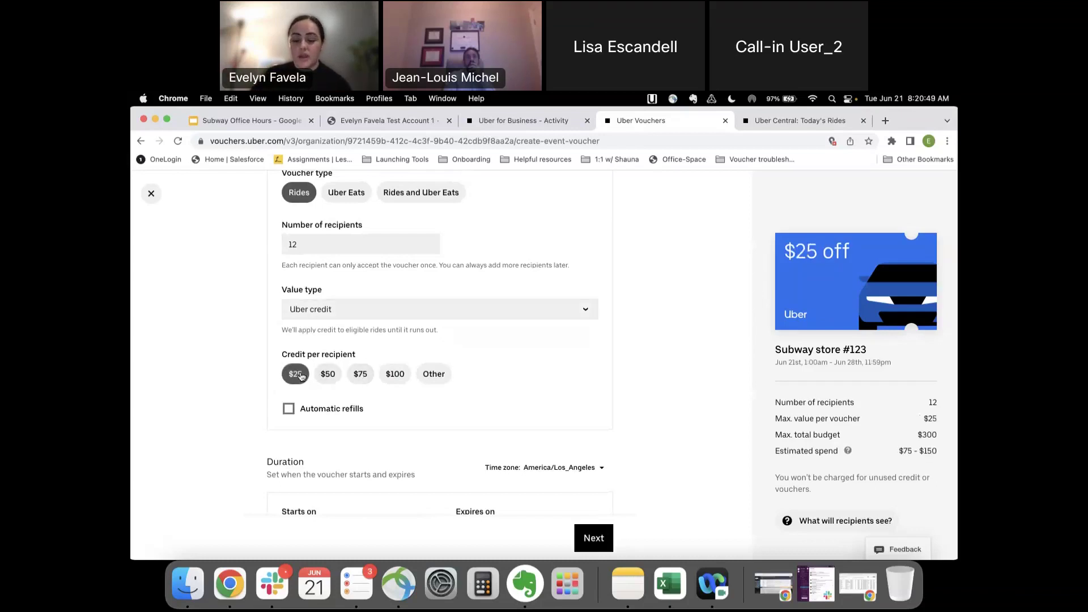
scroll(301, 376, down, 2)
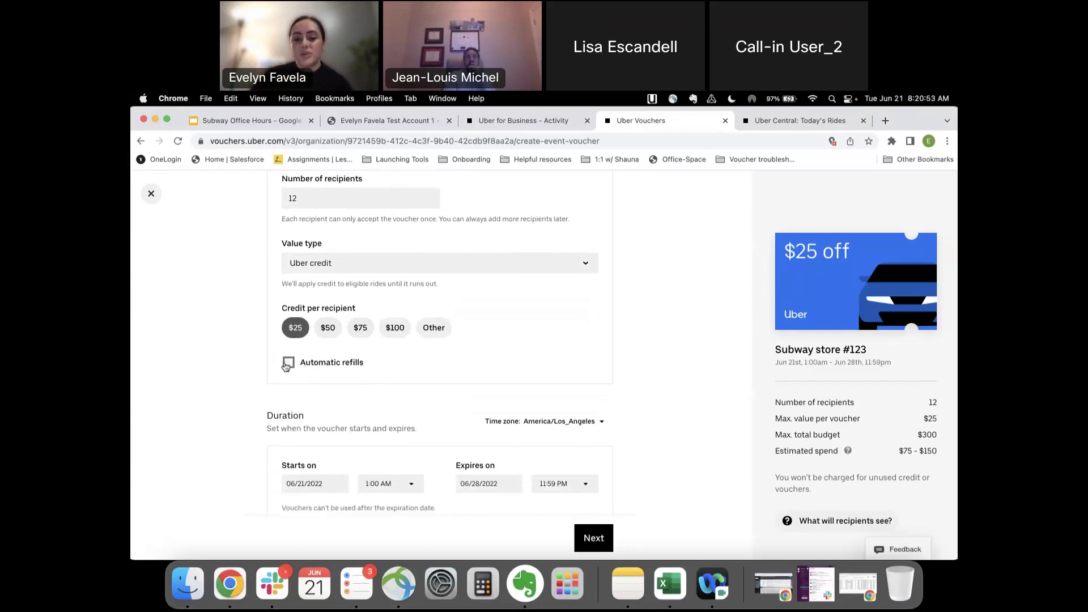
click(288, 363)
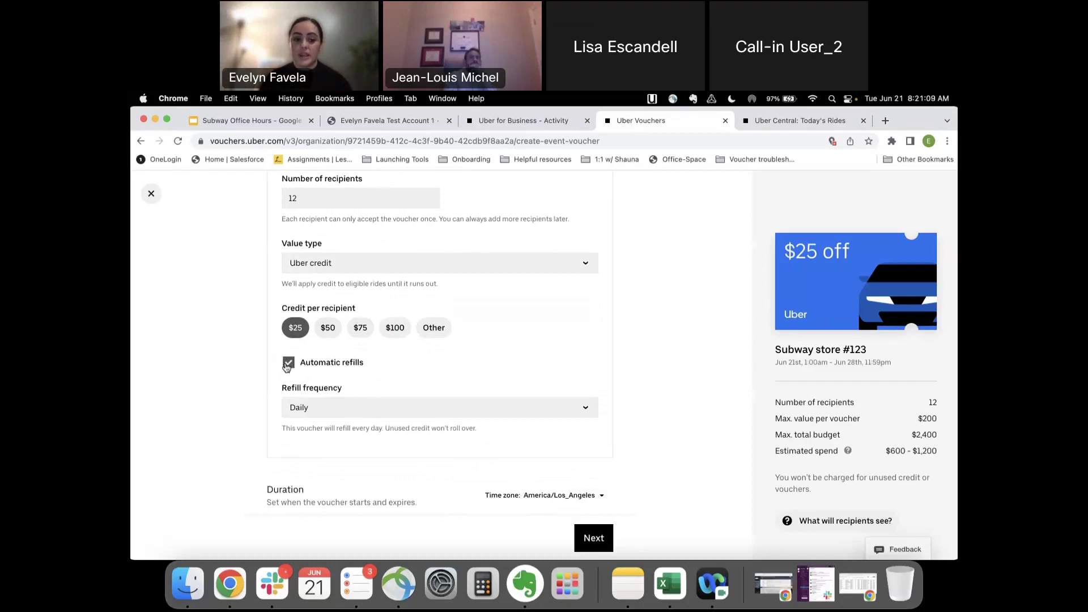
Set the credit refill frequency to weekly.
click(351, 407)
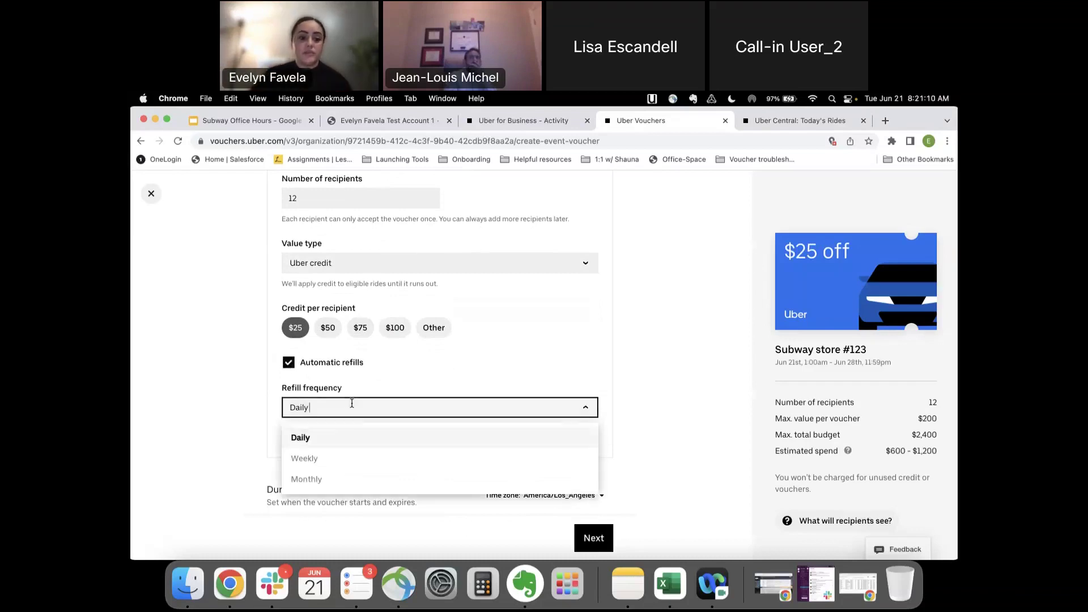
click(347, 459)
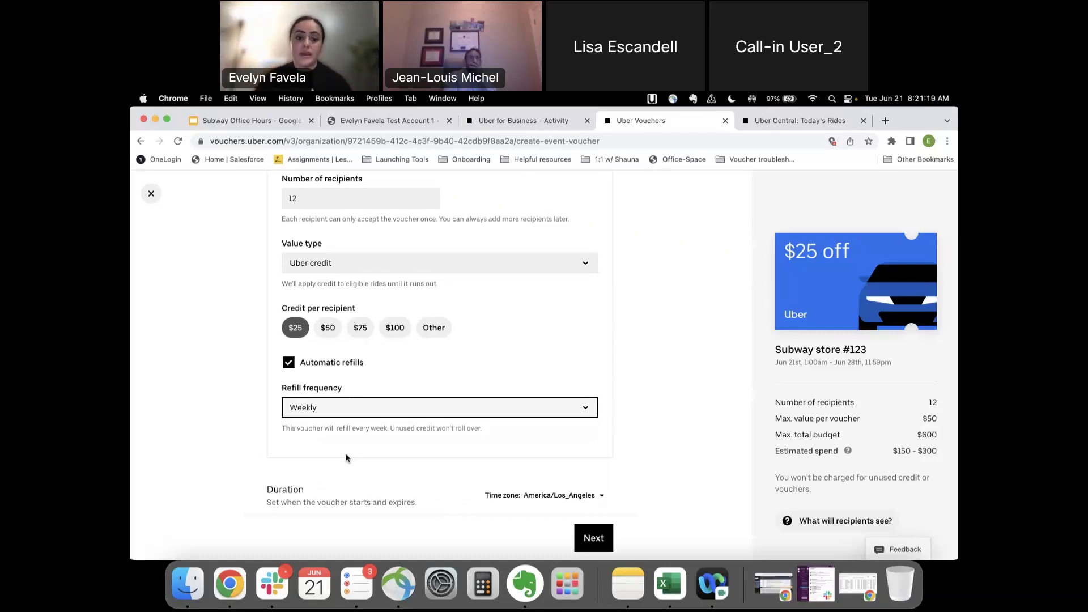
scroll(346, 457, down, 2)
click(371, 321)
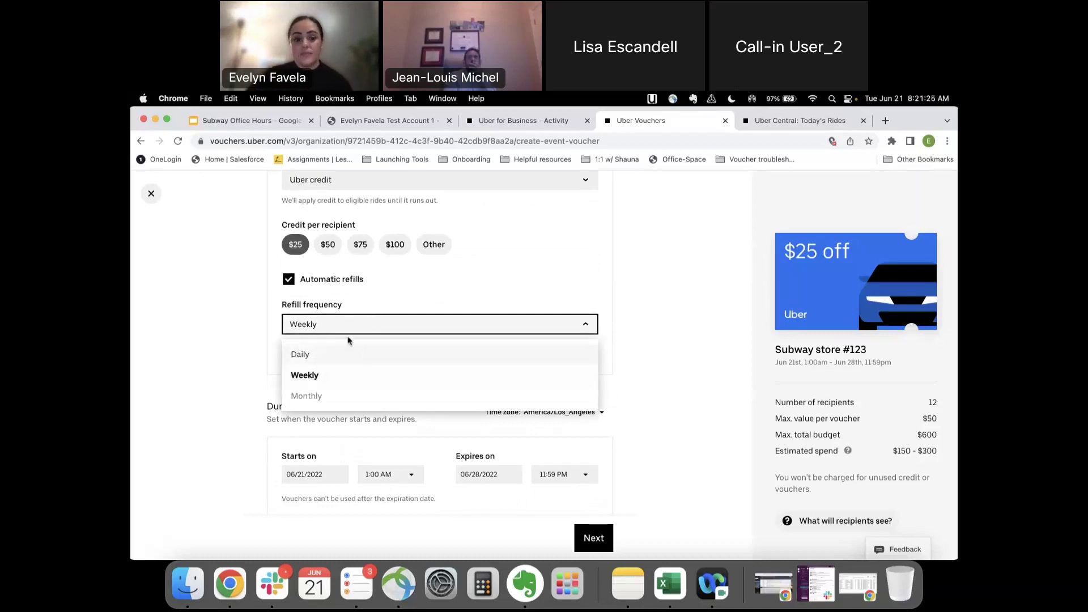
click(587, 324)
Turn automatic refills off, lowering the max total budget to $300.
scroll(545, 365, down, 1)
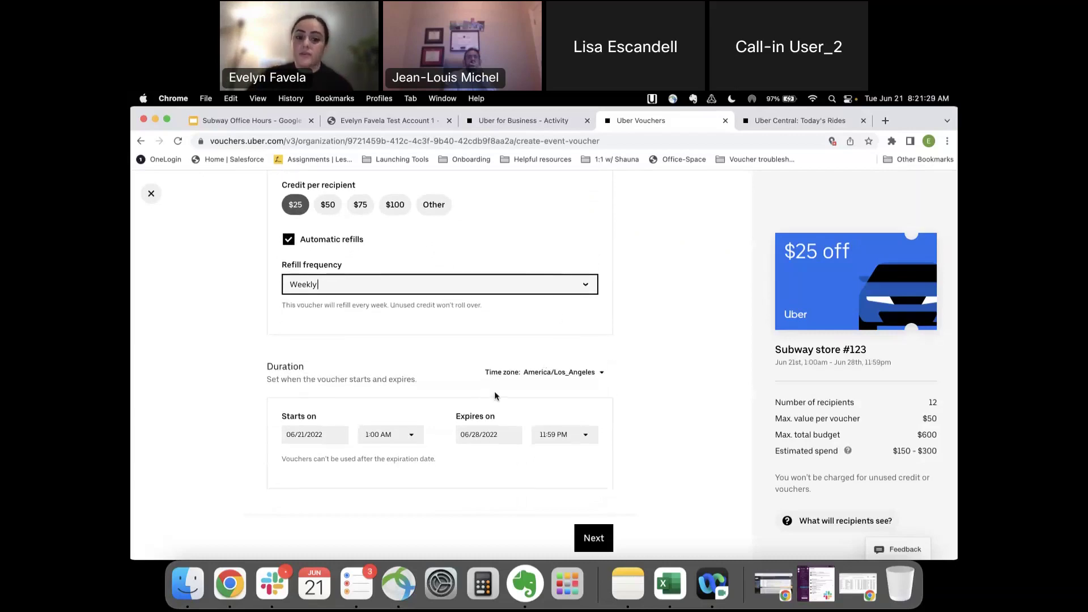
scroll(476, 405, down, 1)
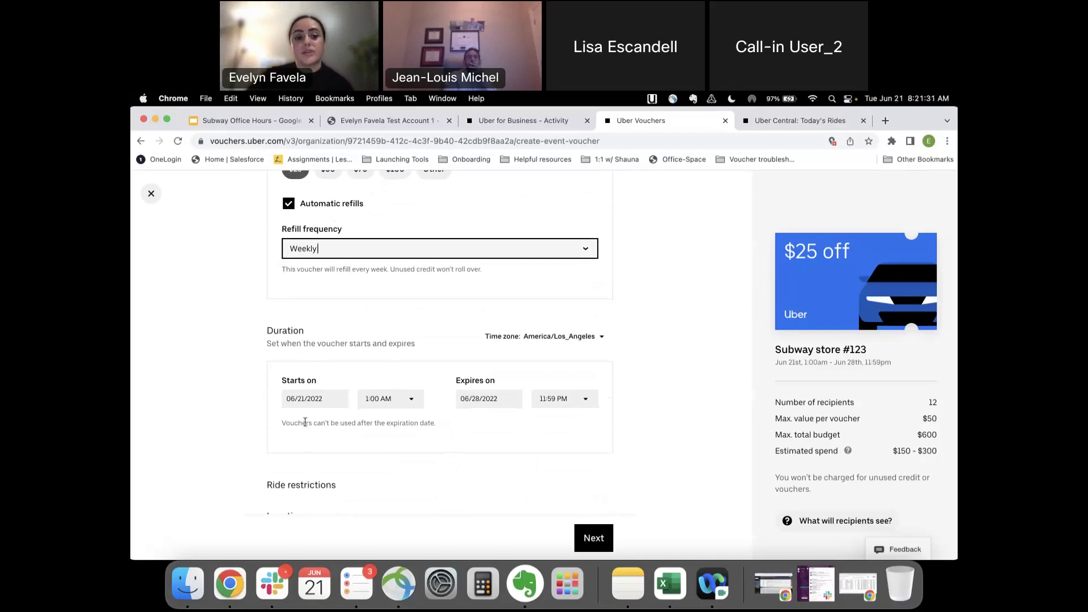
click(360, 252)
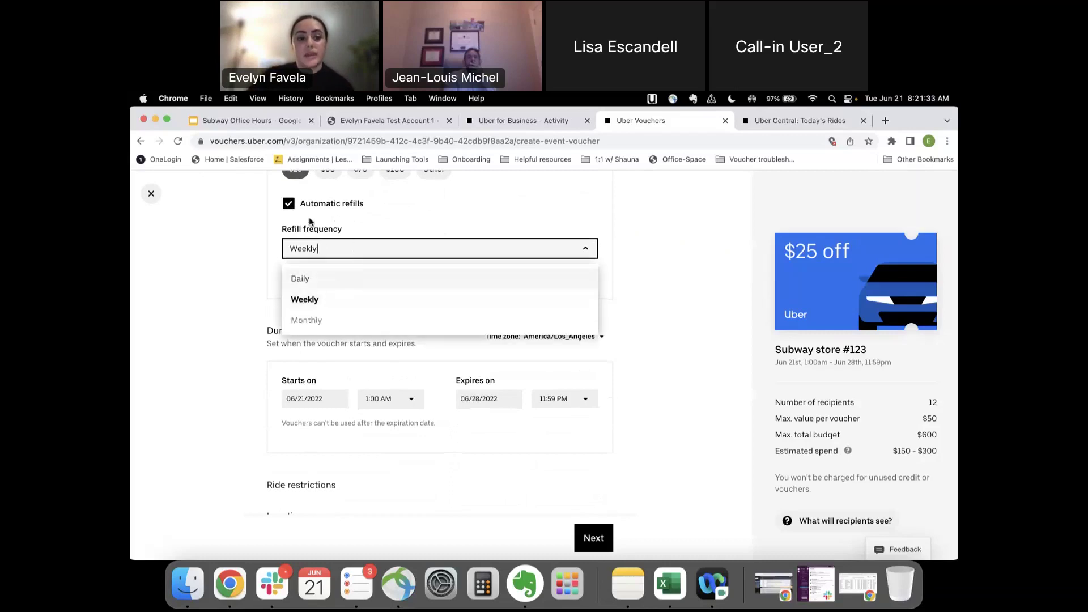
click(287, 204)
scroll(277, 264, up, 3)
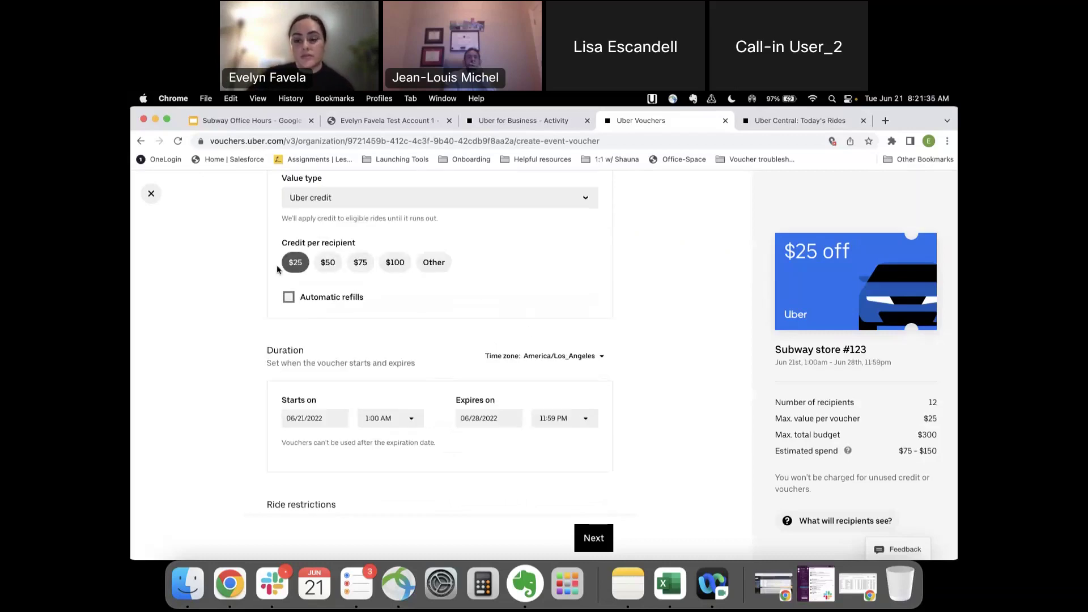
scroll(277, 264, down, 2)
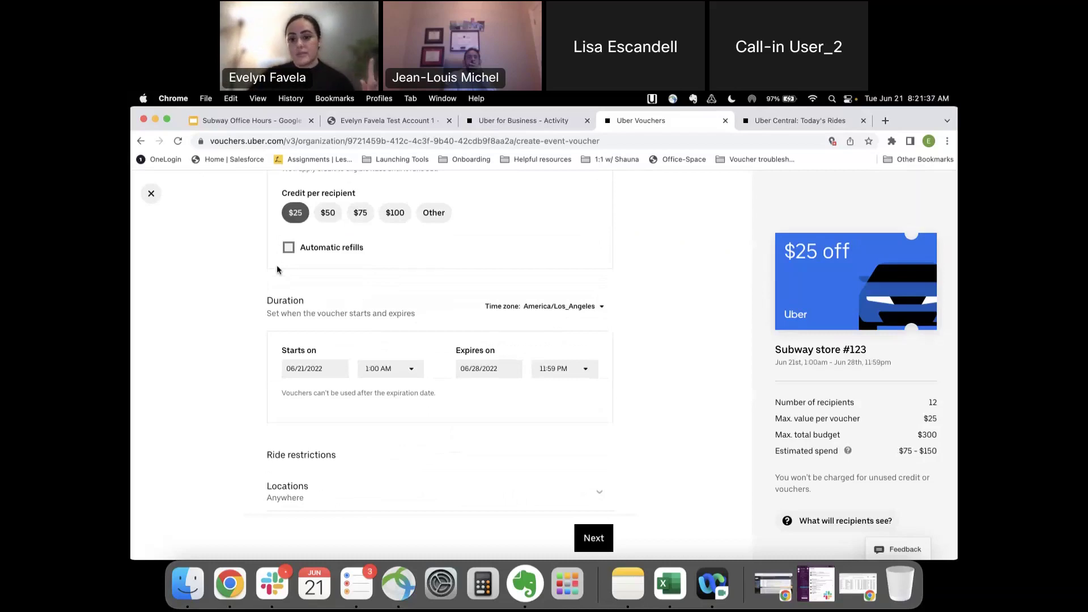
scroll(277, 267, down, 1)
Set the voucher start to June 24, 2022 at 12:30 AM, keeping the June 28 end.
click(328, 338)
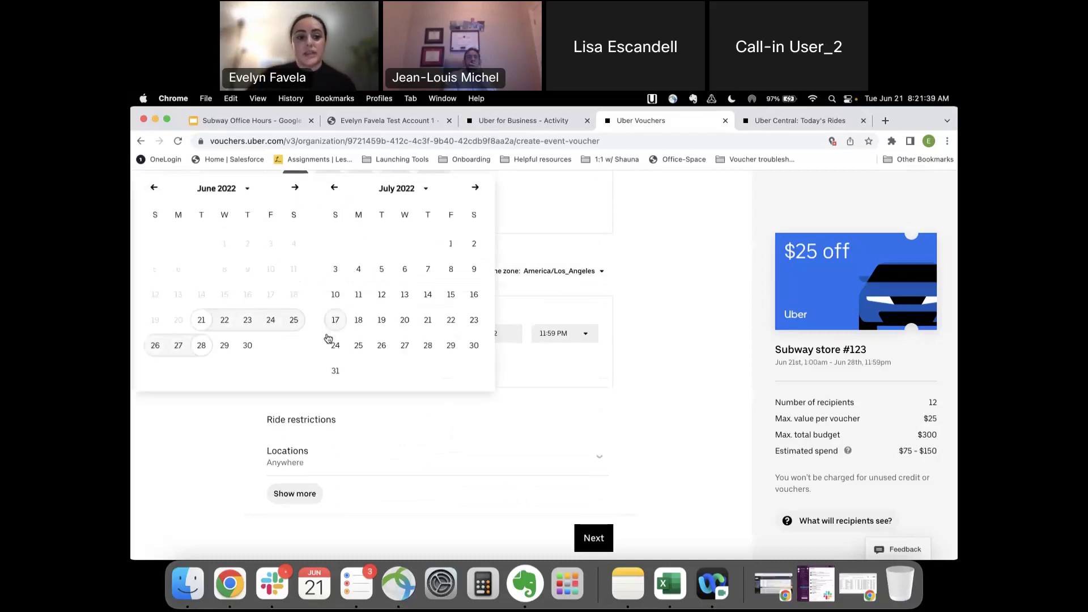
click(272, 321)
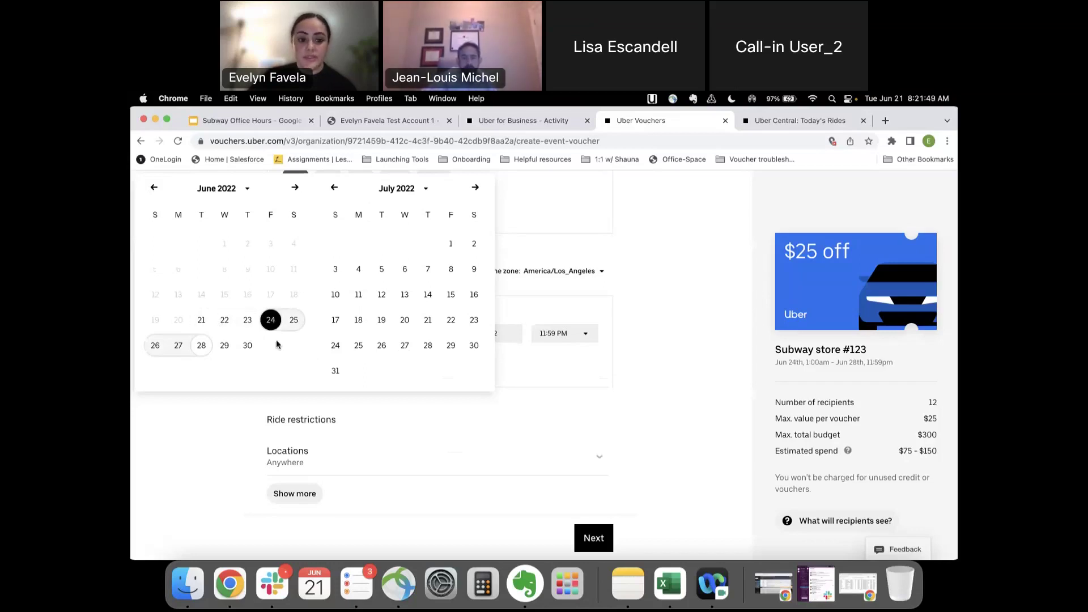
click(155, 345)
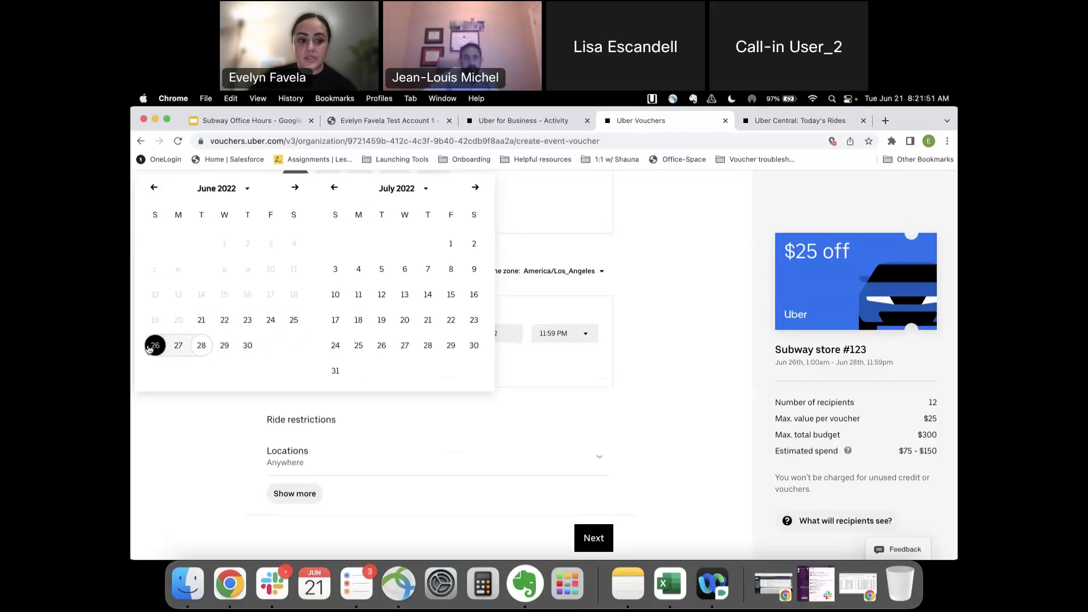
click(272, 319)
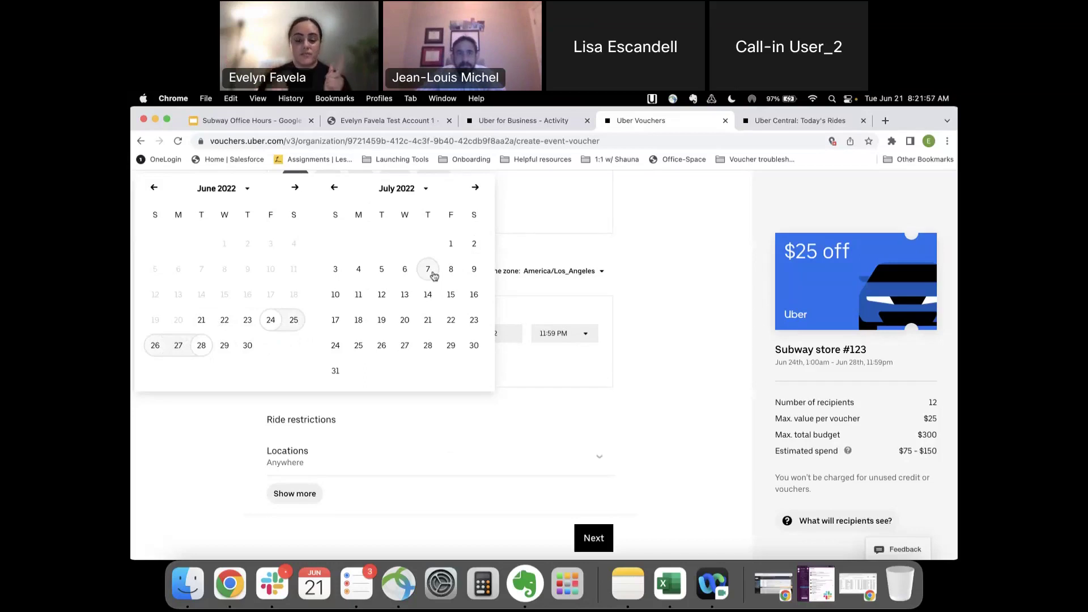
click(231, 408)
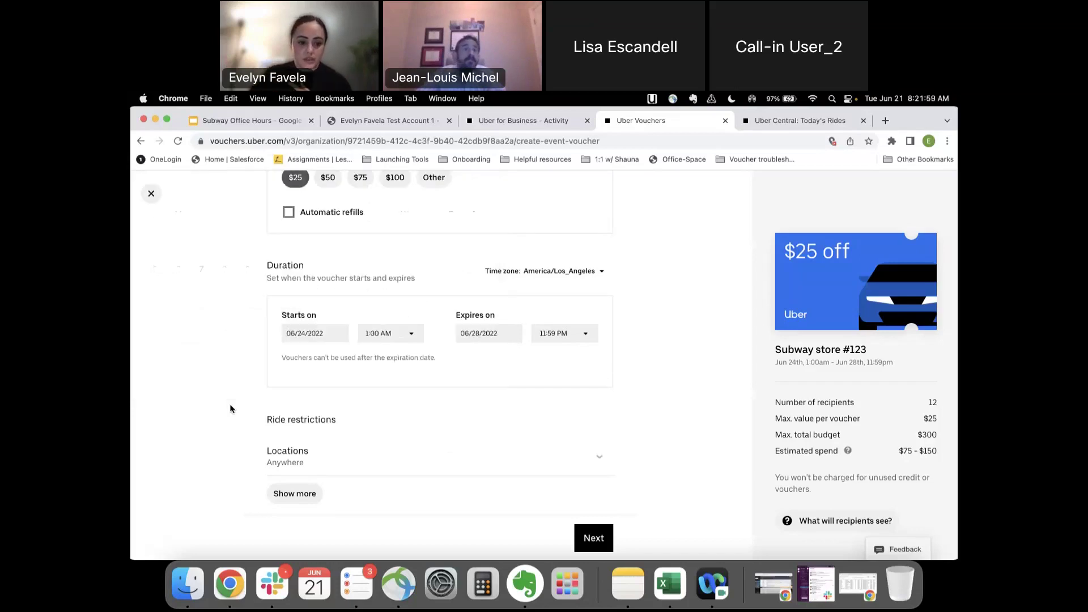
click(411, 331)
click(397, 387)
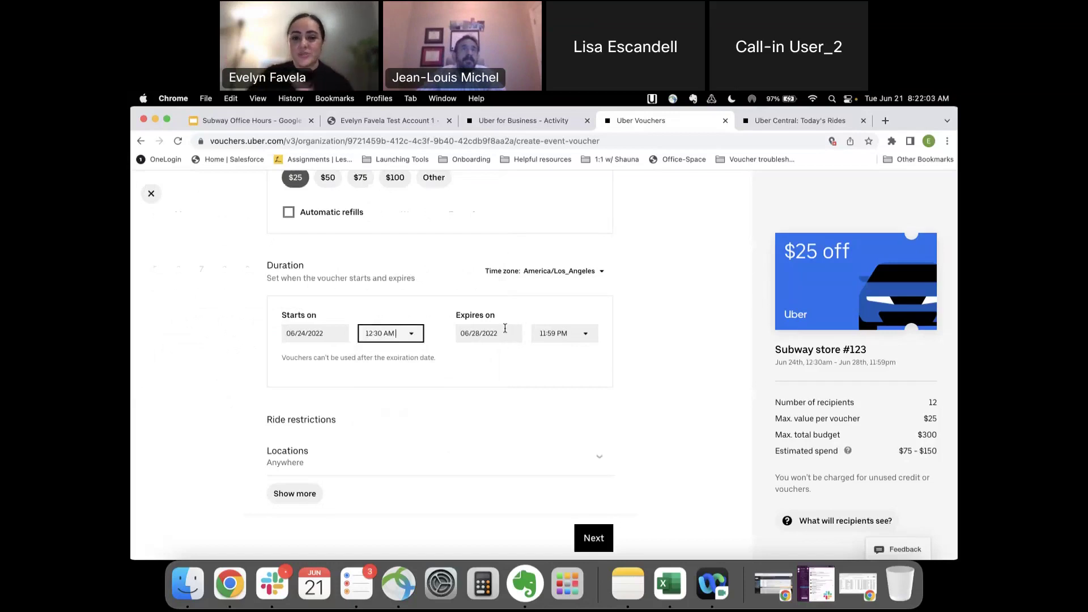
Set the expiry time to 12:00 AM and limit rides to specific locations only.
click(561, 333)
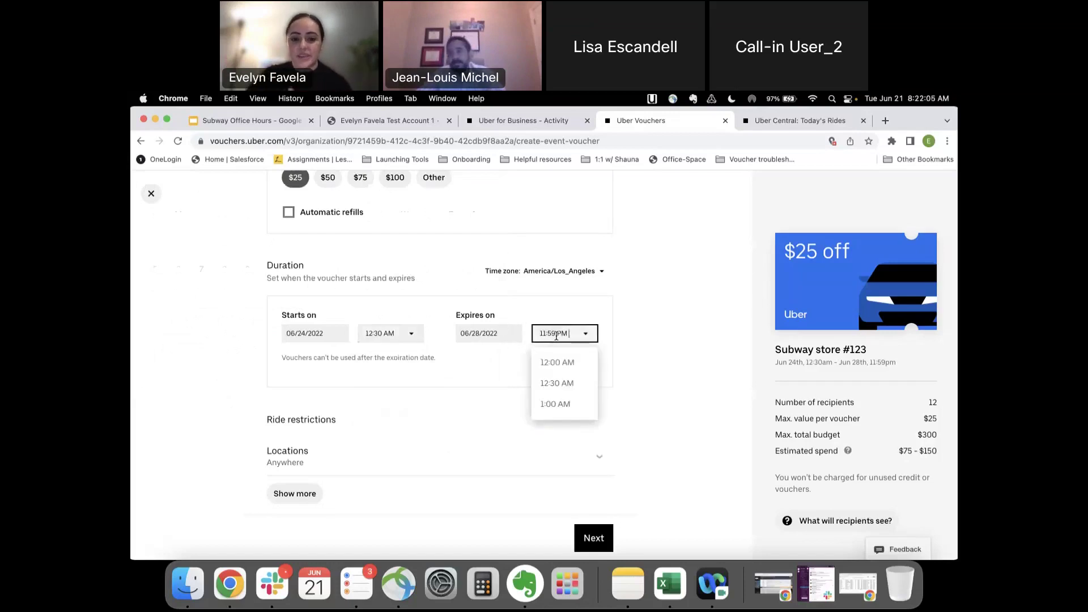
click(561, 362)
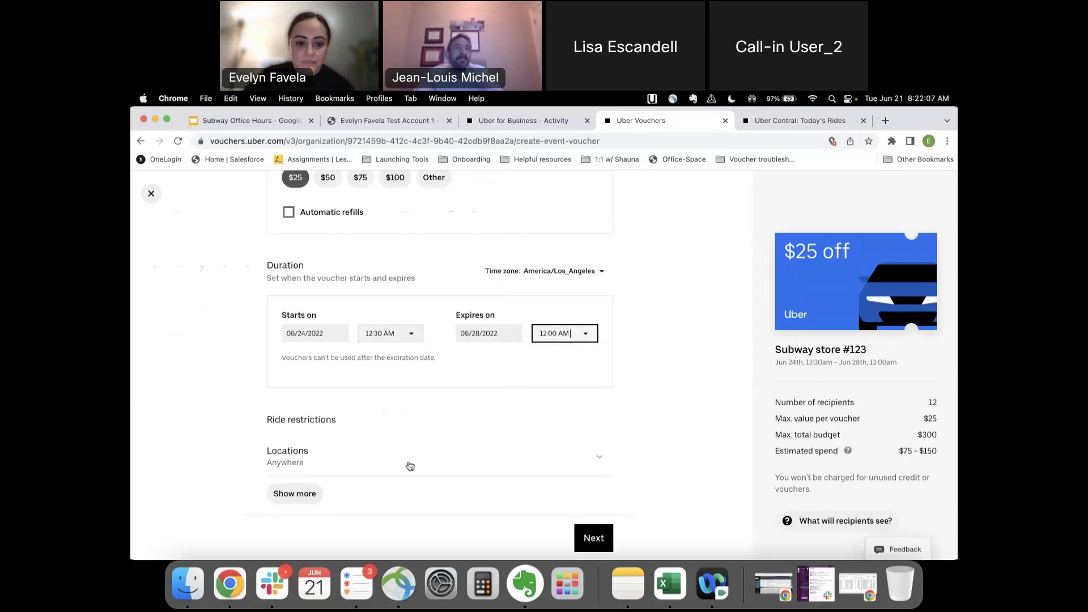
scroll(406, 460, down, 2)
scroll(471, 362, down, 1)
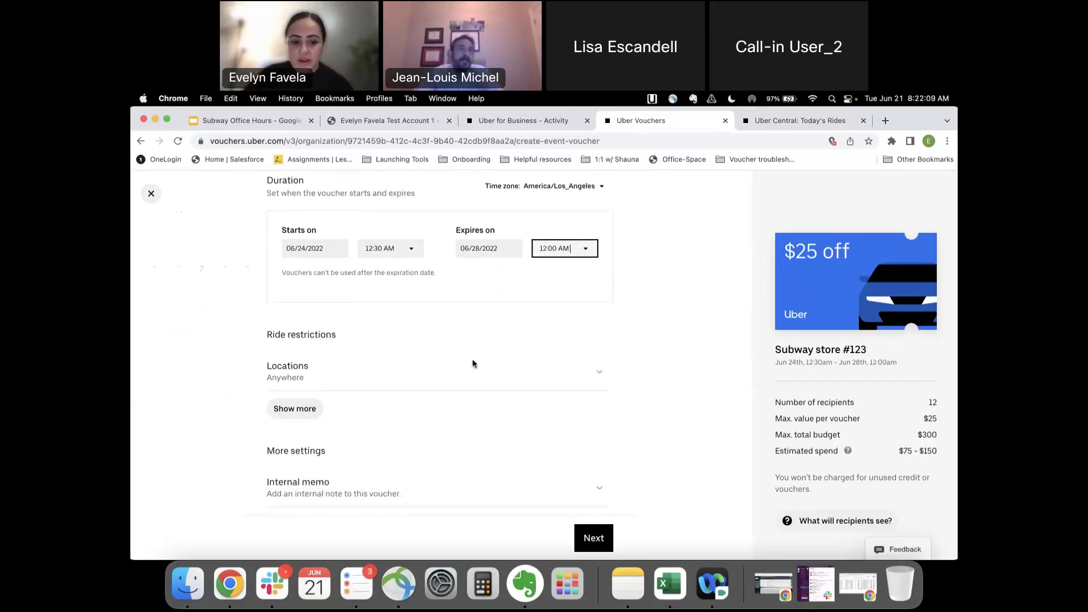
click(451, 379)
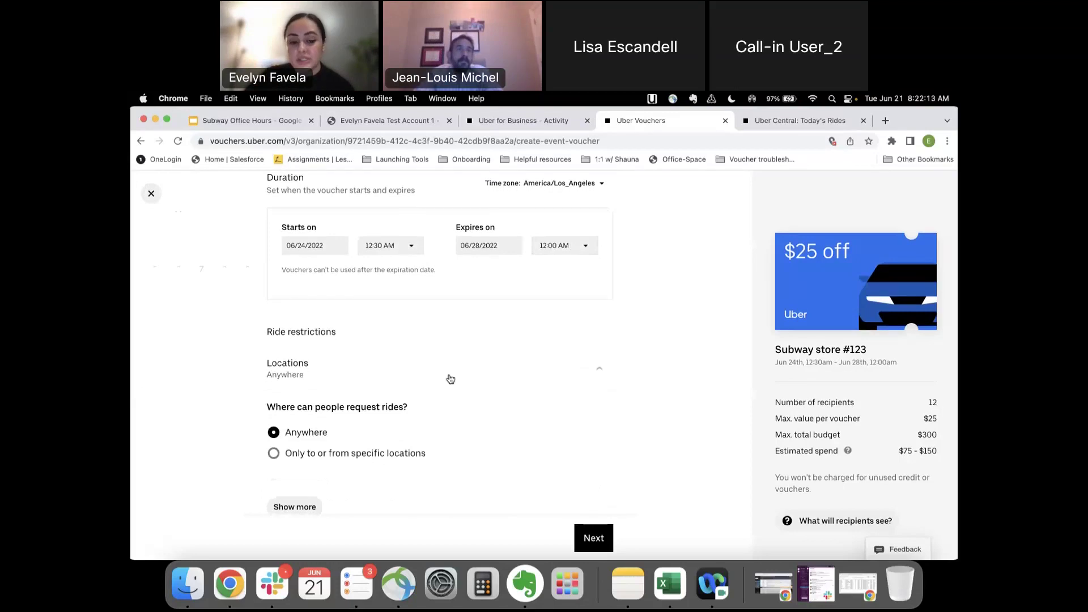
scroll(450, 378, down, 1)
scroll(450, 379, down, 1)
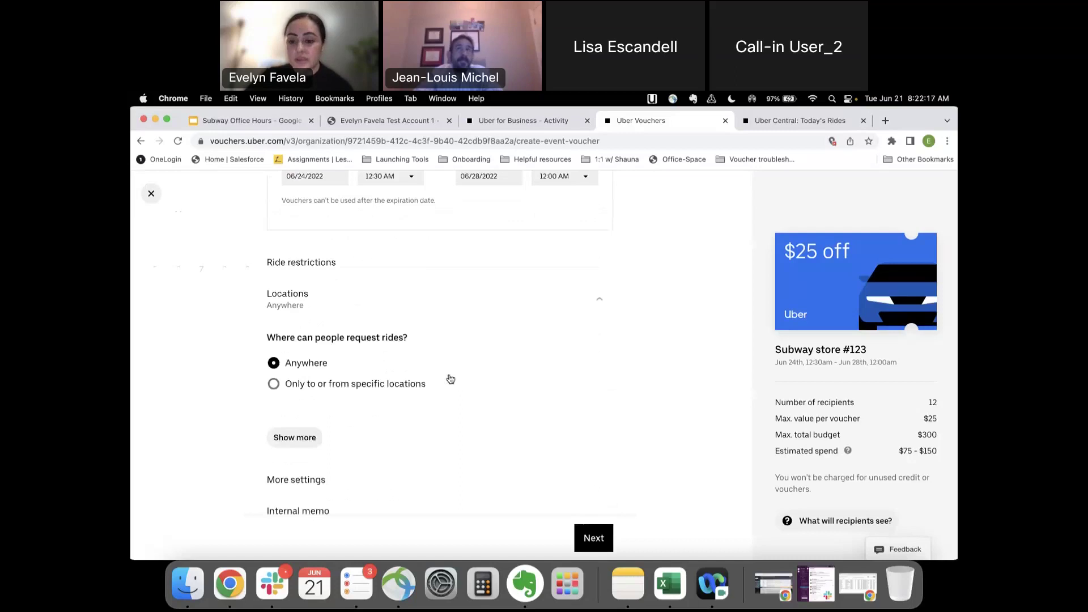
click(411, 388)
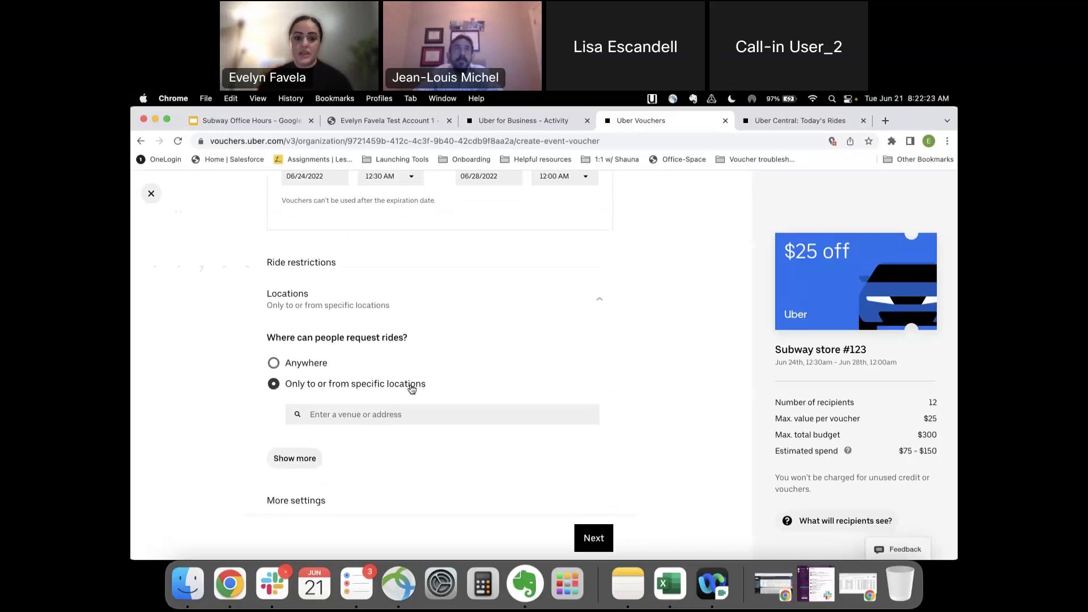
scroll(412, 387, down, 2)
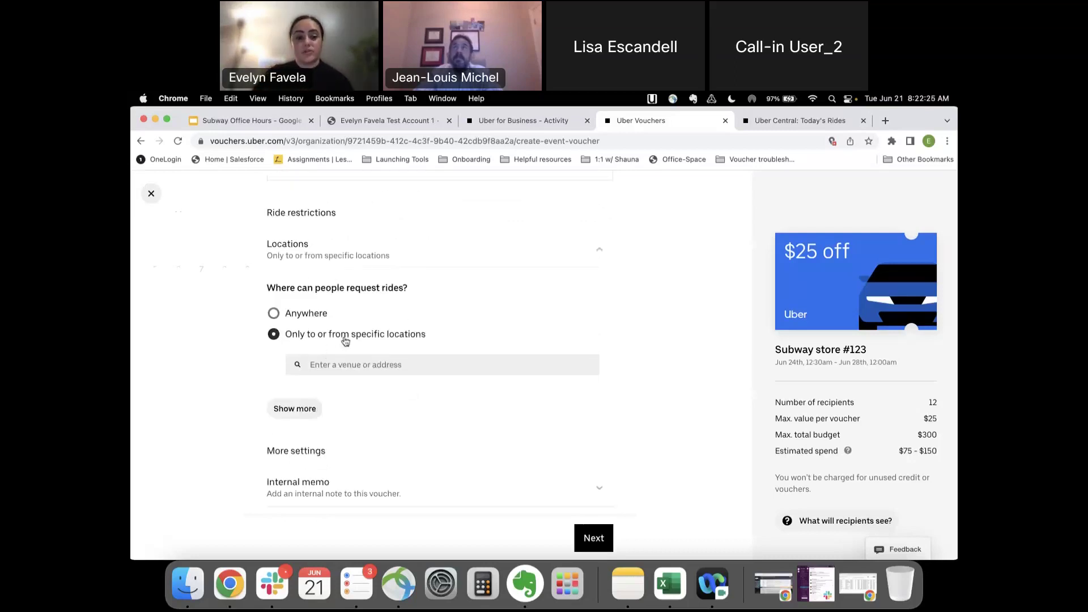
Choose Subway 6, New York as the ride location with a 5.5 mi radius.
click(360, 364)
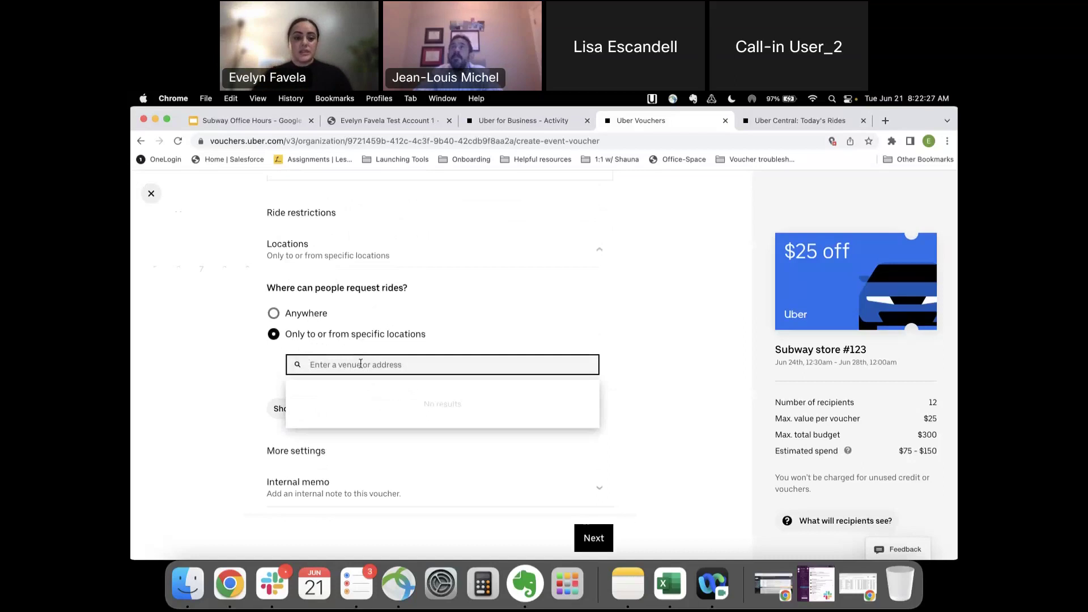
text(Subway)
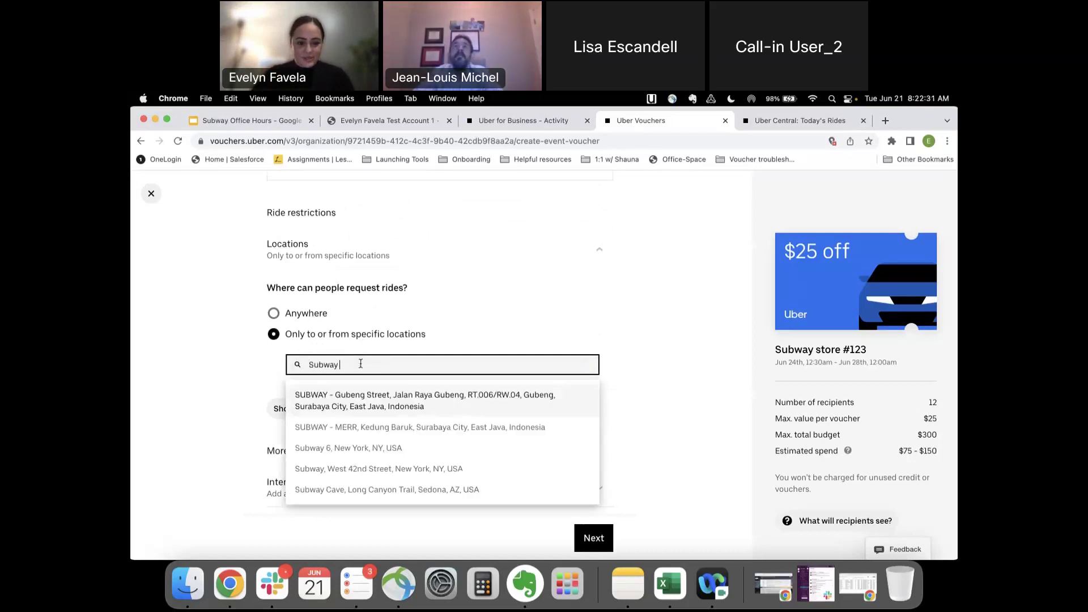
click(339, 449)
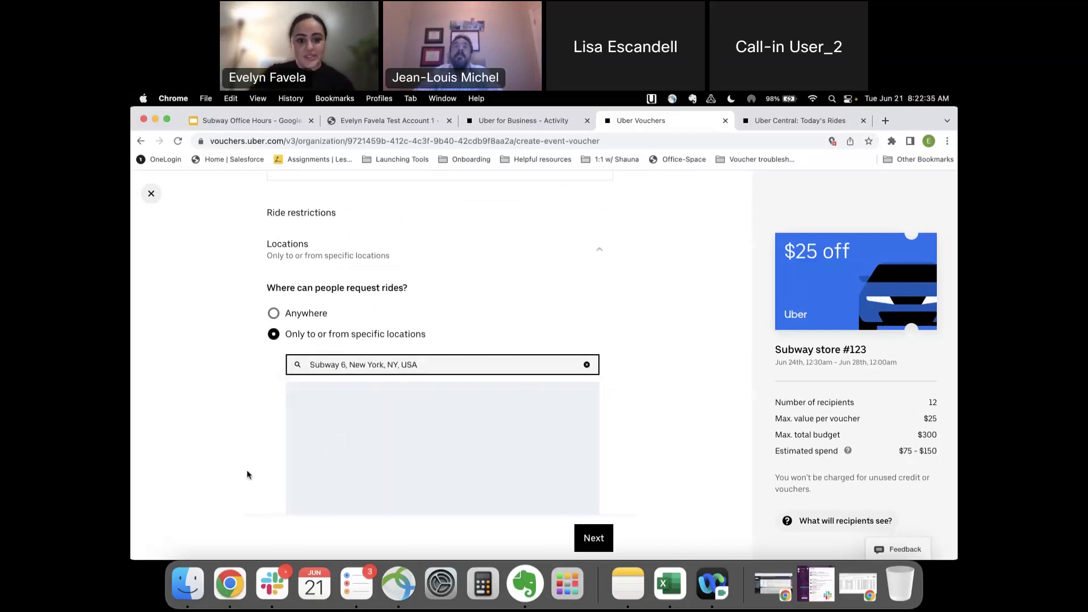
scroll(247, 475, down, 2)
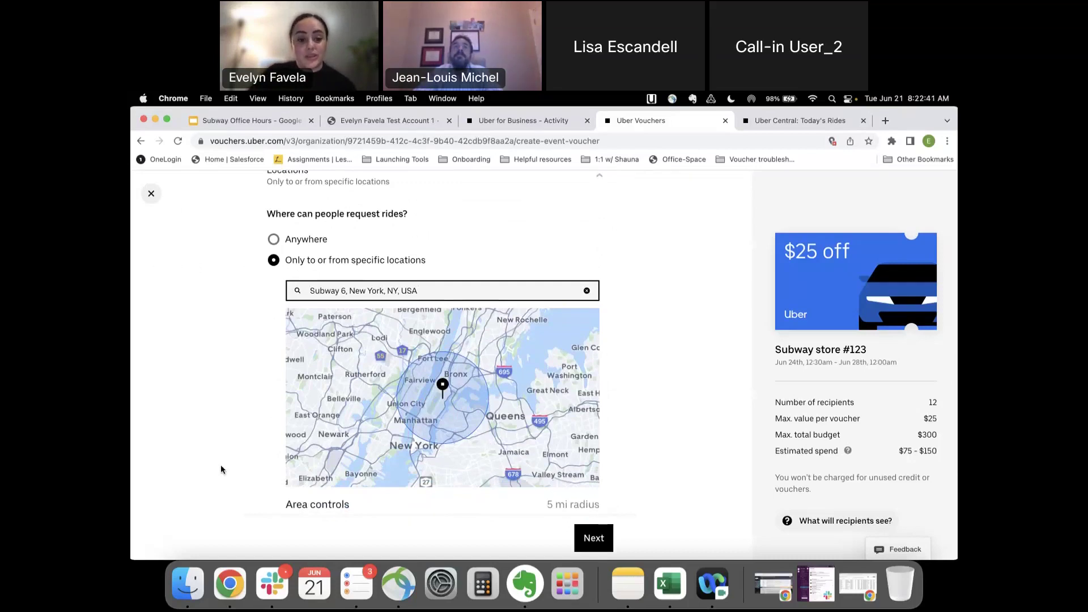
scroll(221, 467, down, 2)
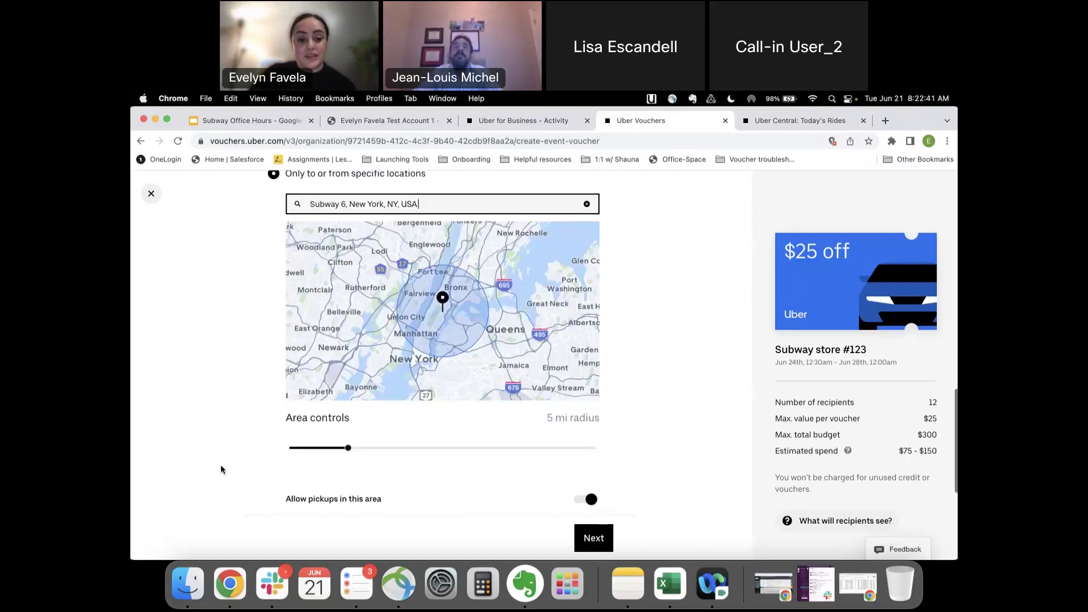
click(349, 449)
drag(335, 451, 617, 463)
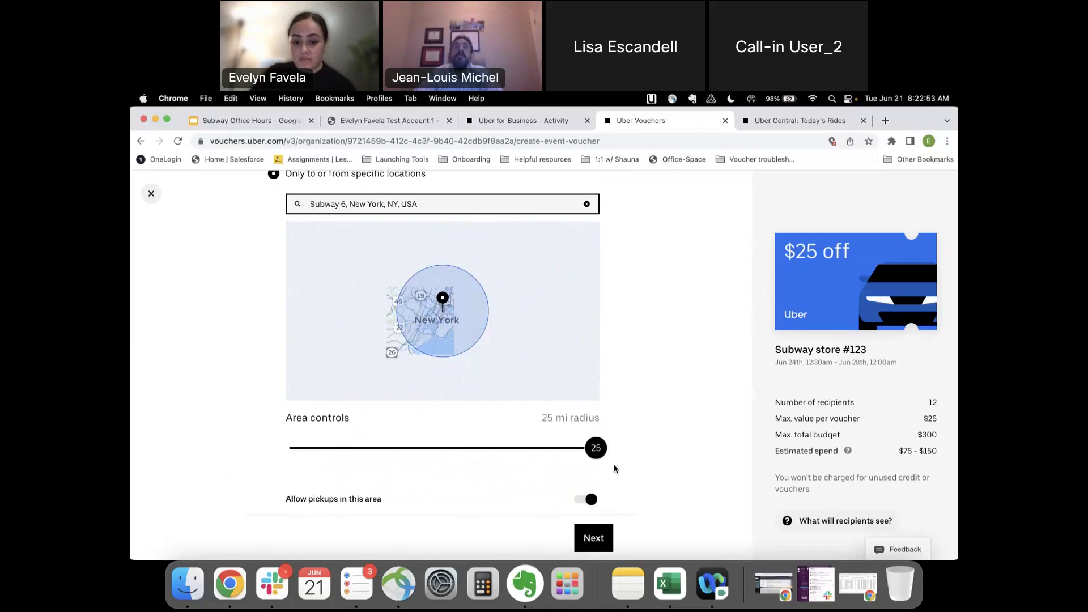
drag(595, 449, 353, 457)
scroll(712, 435, down, 4)
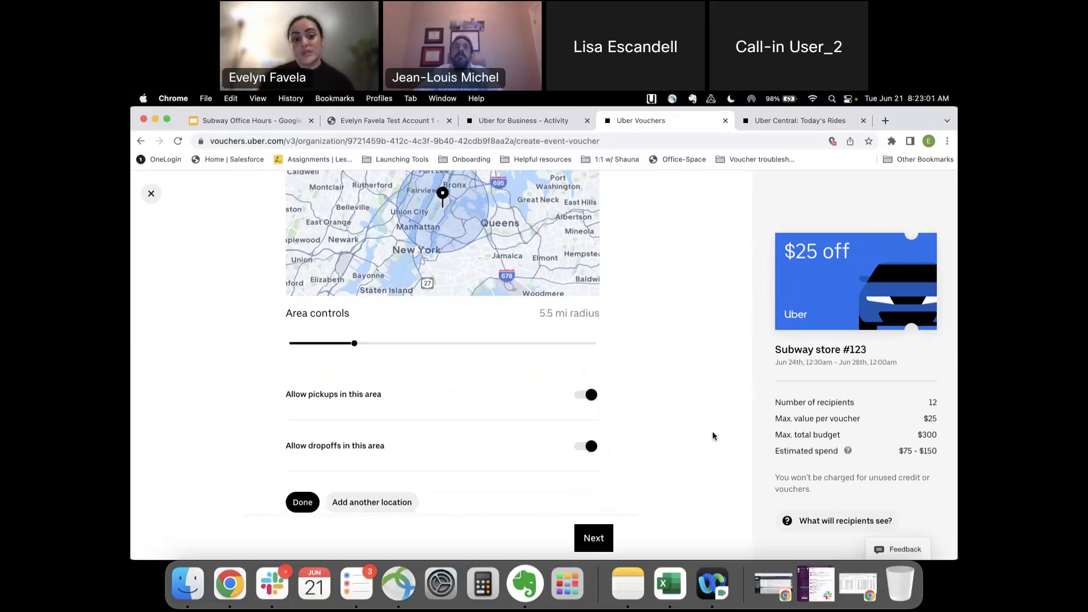
scroll(713, 436, down, 3)
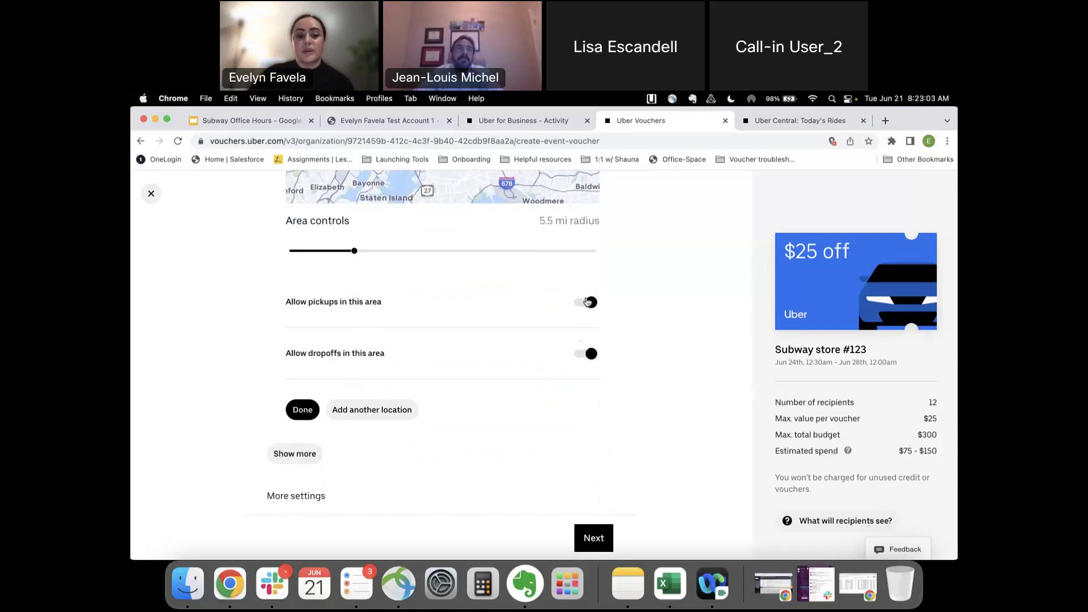
scroll(567, 369, down, 1)
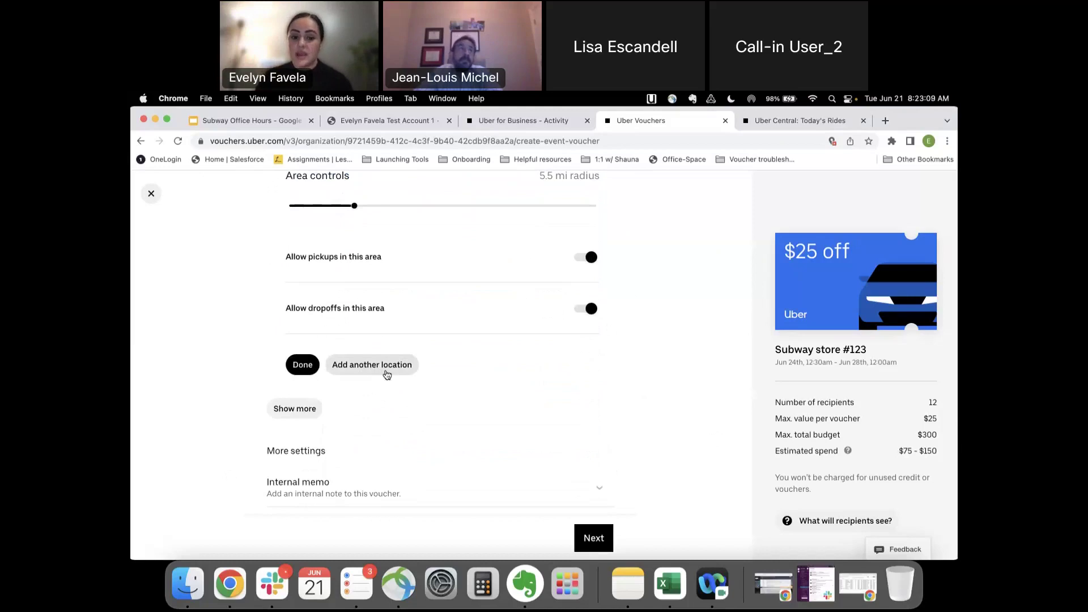
scroll(386, 373, down, 1)
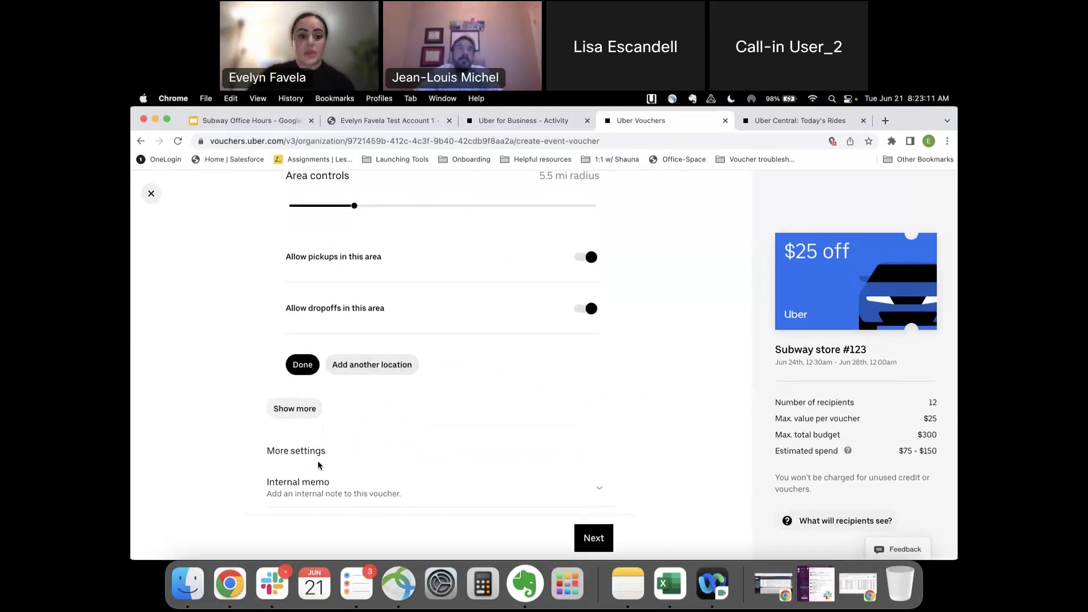
Expand the Internal memo section, select the memo note field, and review the voucher summary.
click(299, 497)
scroll(686, 416, down, 3)
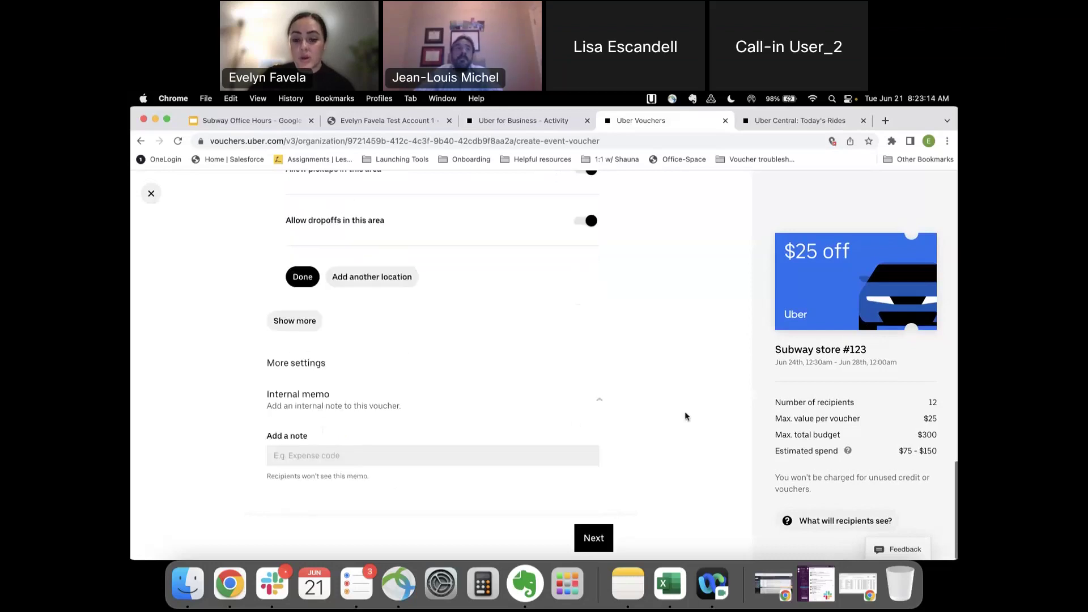
click(501, 453)
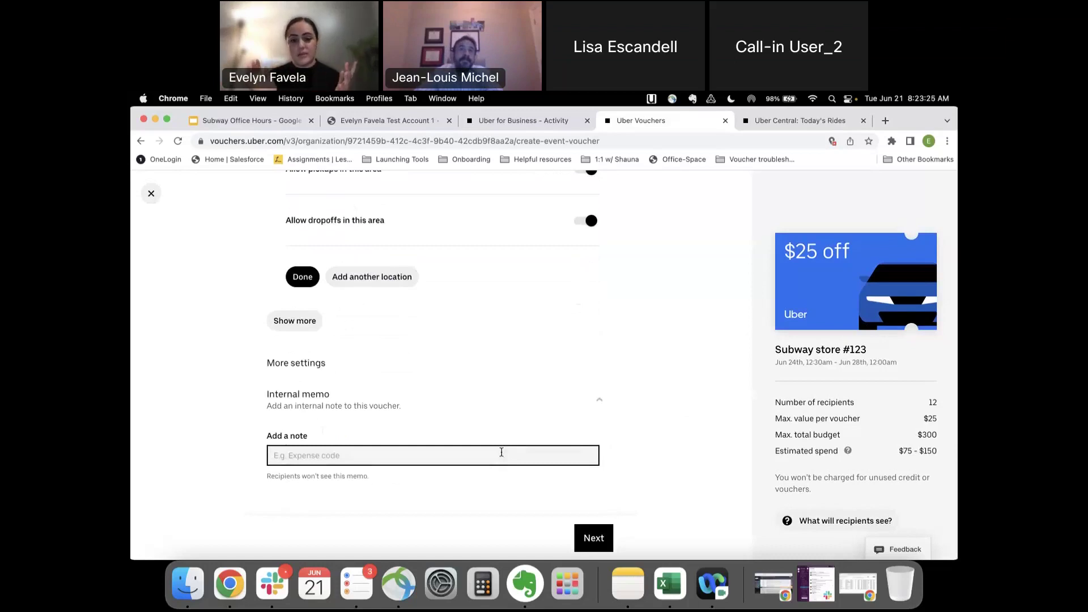
scroll(596, 396, up, 8)
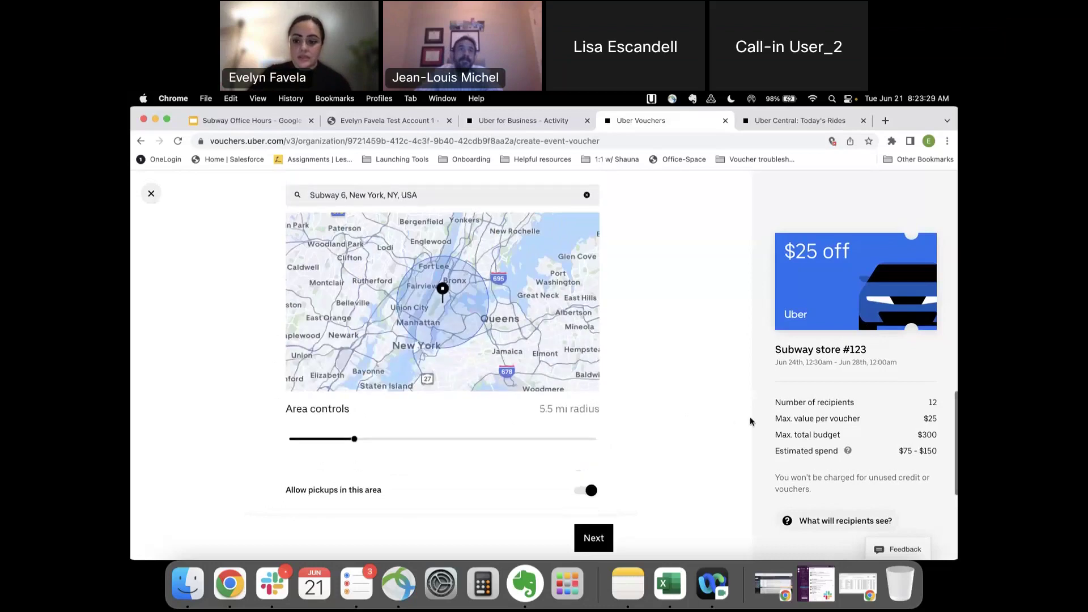
scroll(749, 416, up, 3)
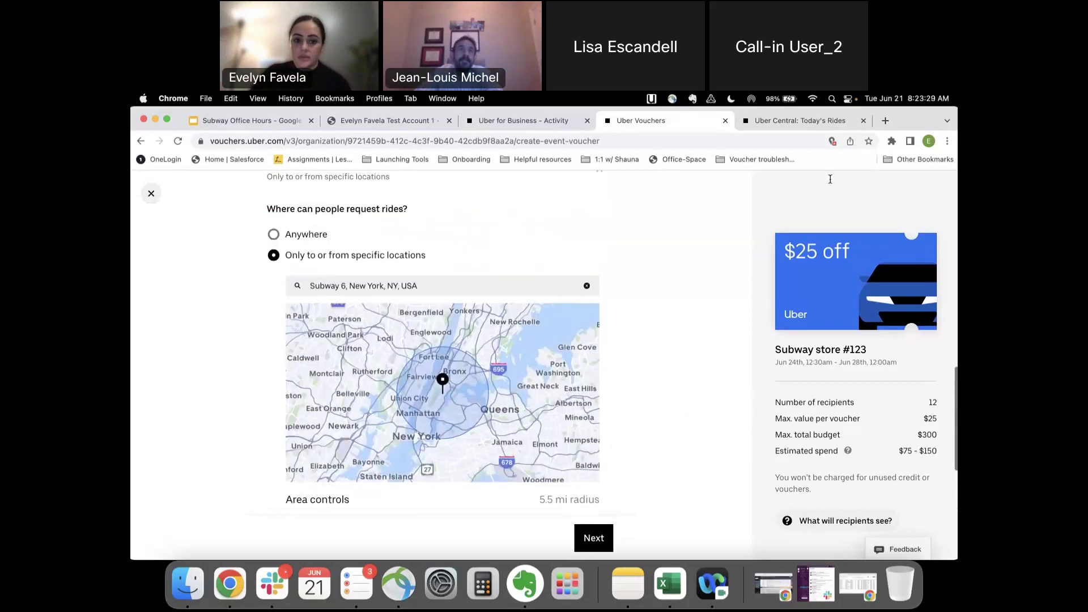
scroll(631, 446, down, 3)
scroll(442, 363, down, 2)
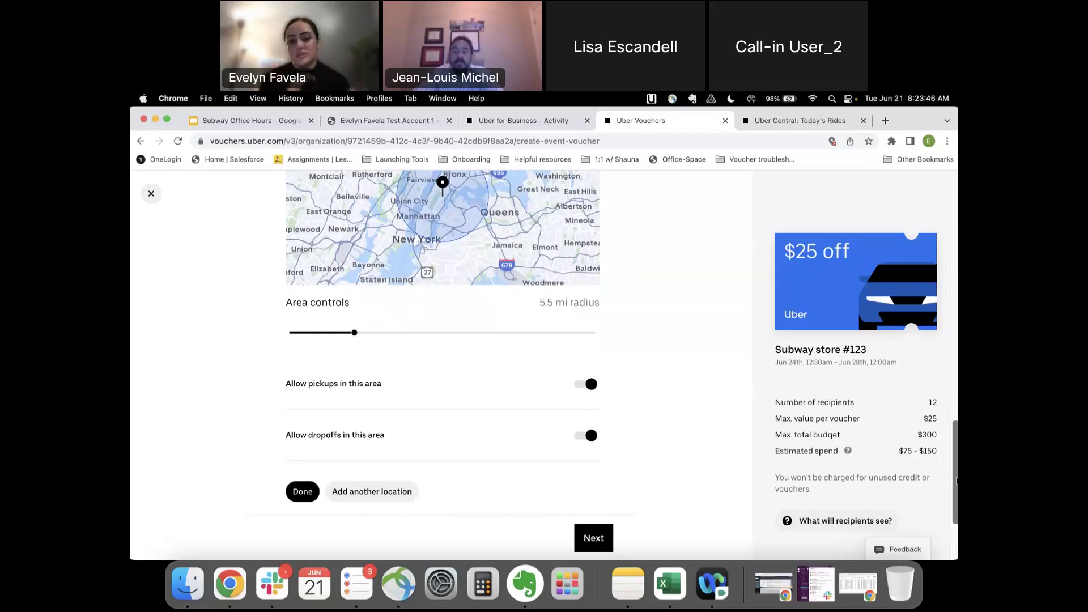
Check the recipient preview, close it, and continue to the Sharing options step.
click(825, 519)
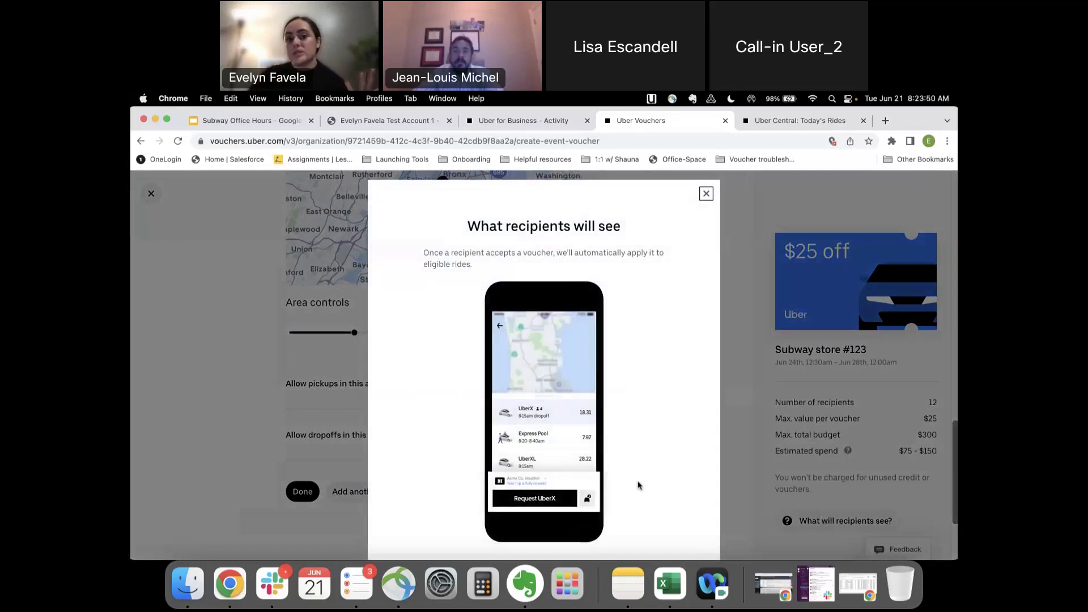
scroll(638, 486, down, 2)
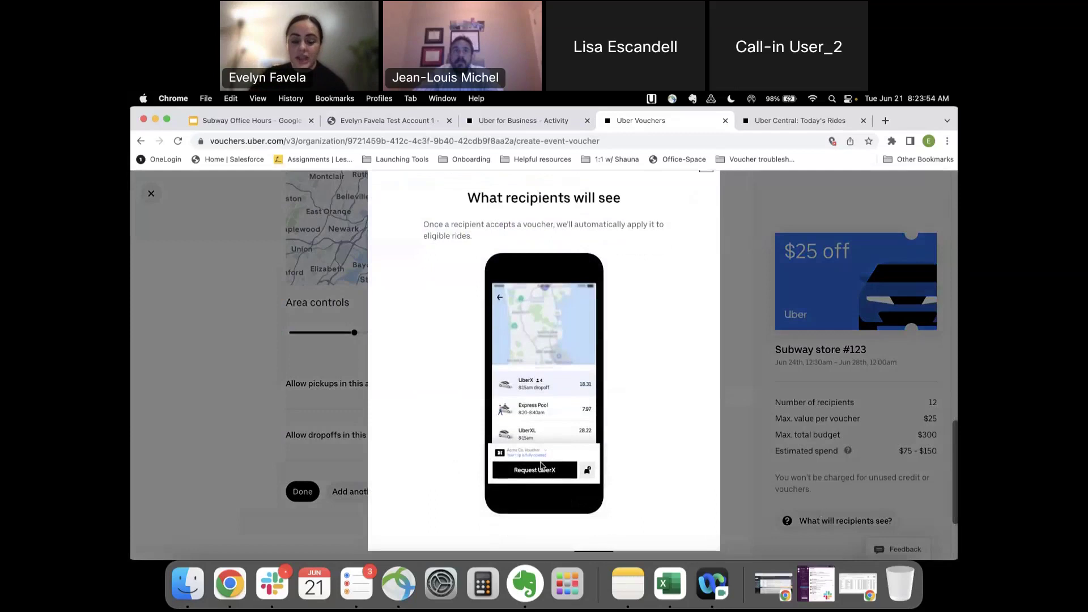
scroll(541, 465, up, 1)
click(705, 192)
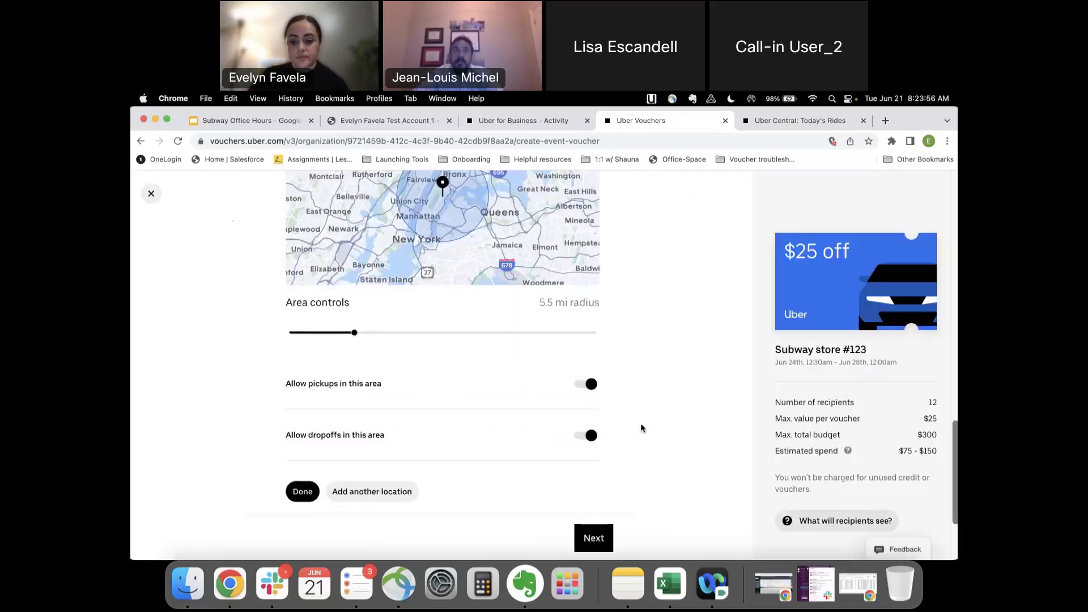
scroll(641, 422, down, 3)
click(592, 538)
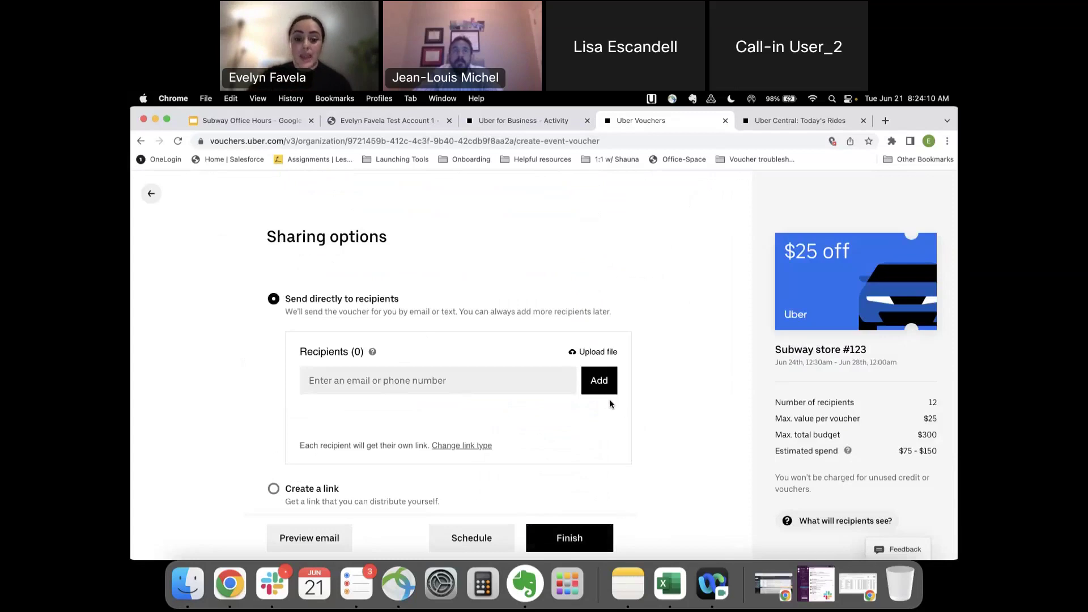
Set voucher sharing to 'I'll do this later'.
scroll(455, 469, down, 2)
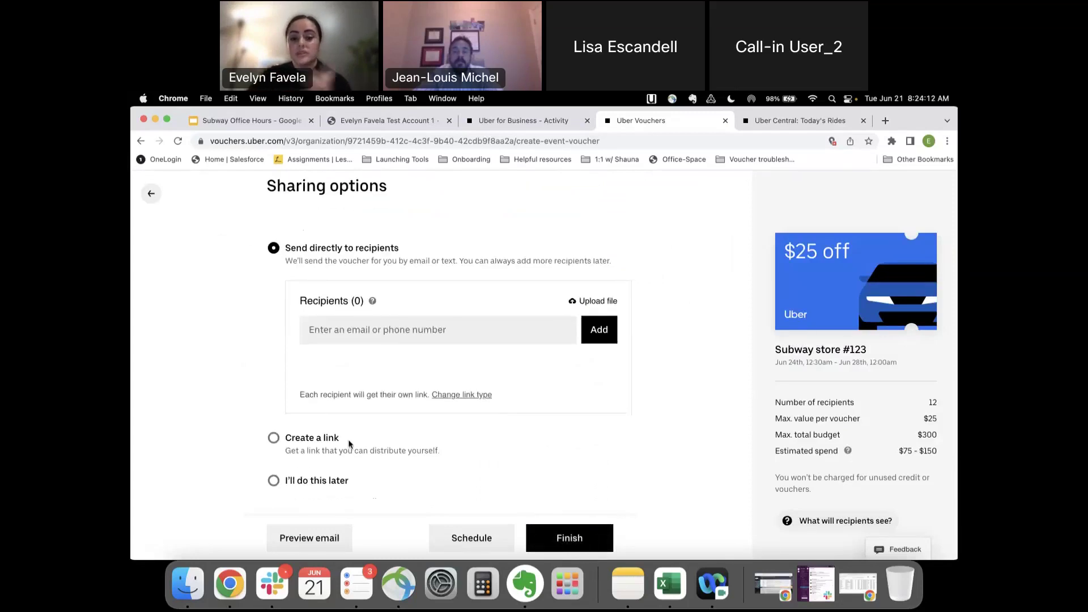
click(305, 481)
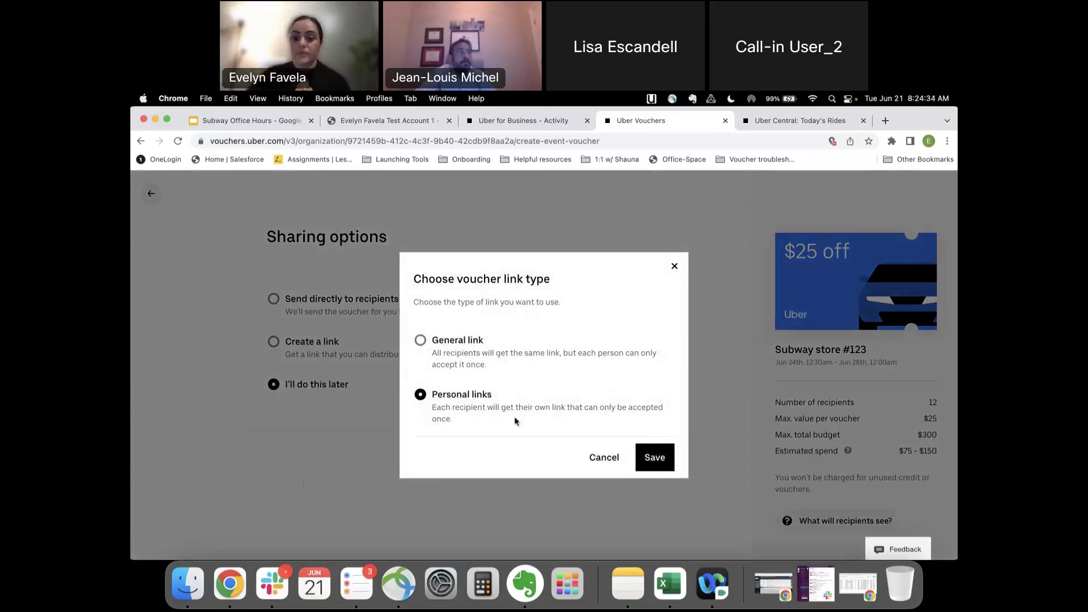
Confirm Personal links, finish the Subway store #123 campaign and open its voucher details.
click(639, 462)
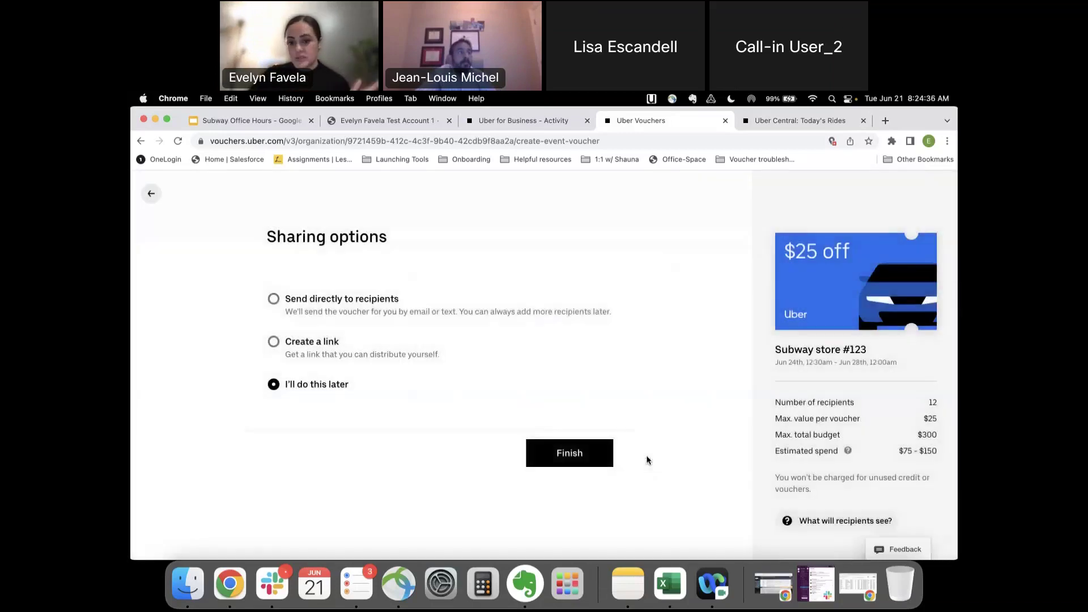
click(560, 459)
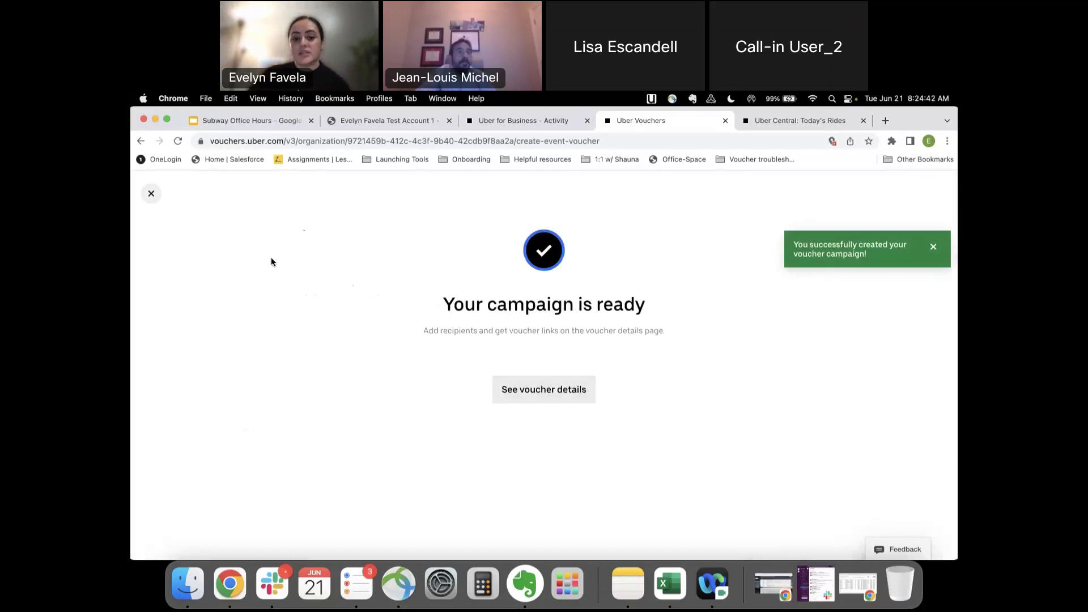
click(533, 400)
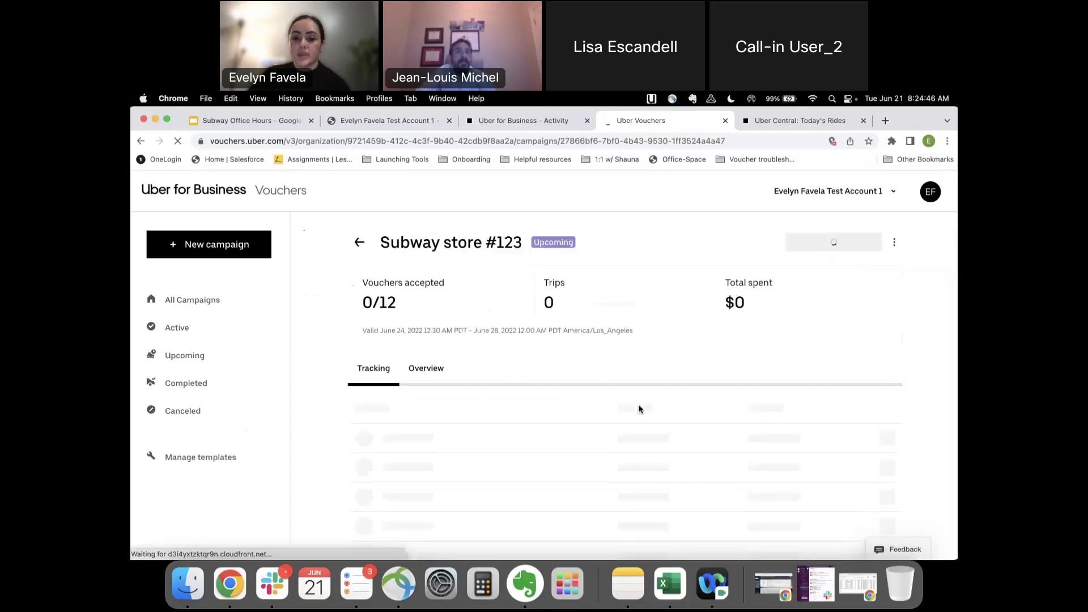
Review the campaign Overview: Upcoming, 0/12 vouchers accepted, $0 spent.
scroll(451, 414, down, 1)
click(436, 338)
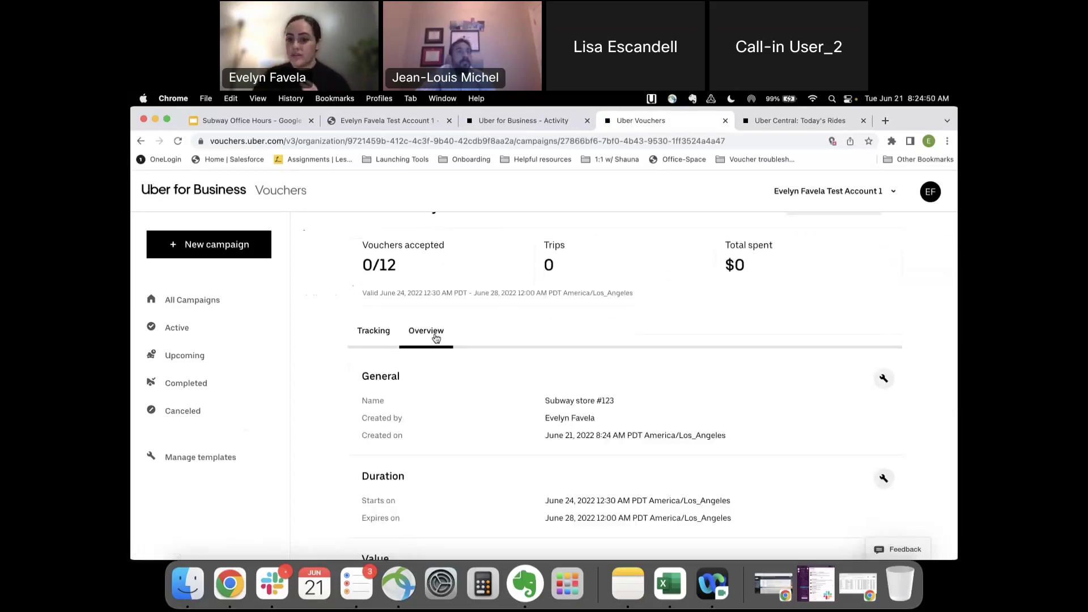
scroll(436, 338, down, 5)
scroll(572, 477, down, 2)
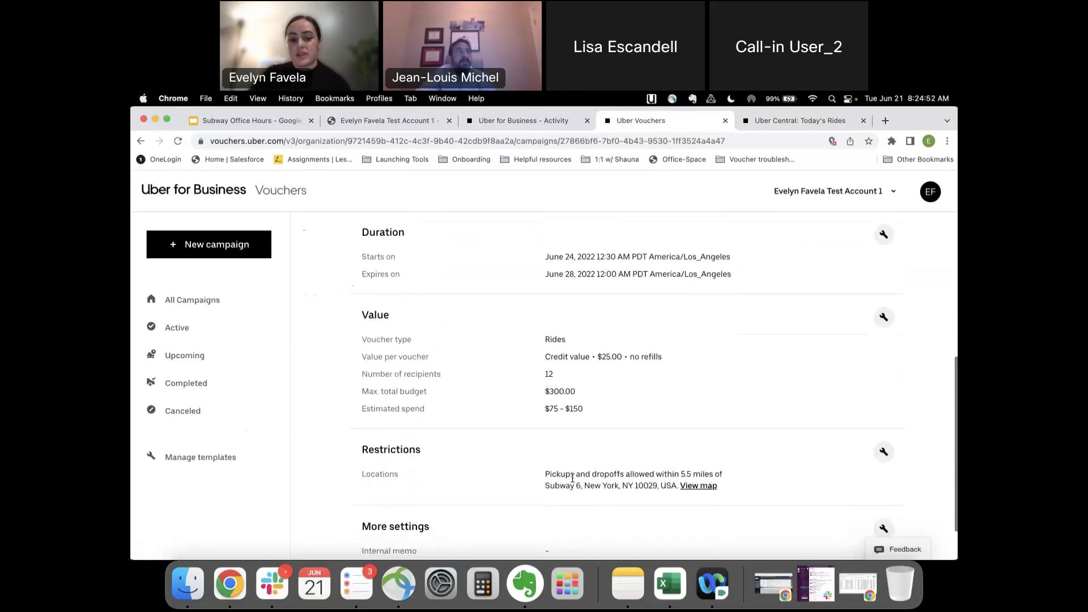
scroll(572, 479, up, 4)
scroll(573, 478, up, 5)
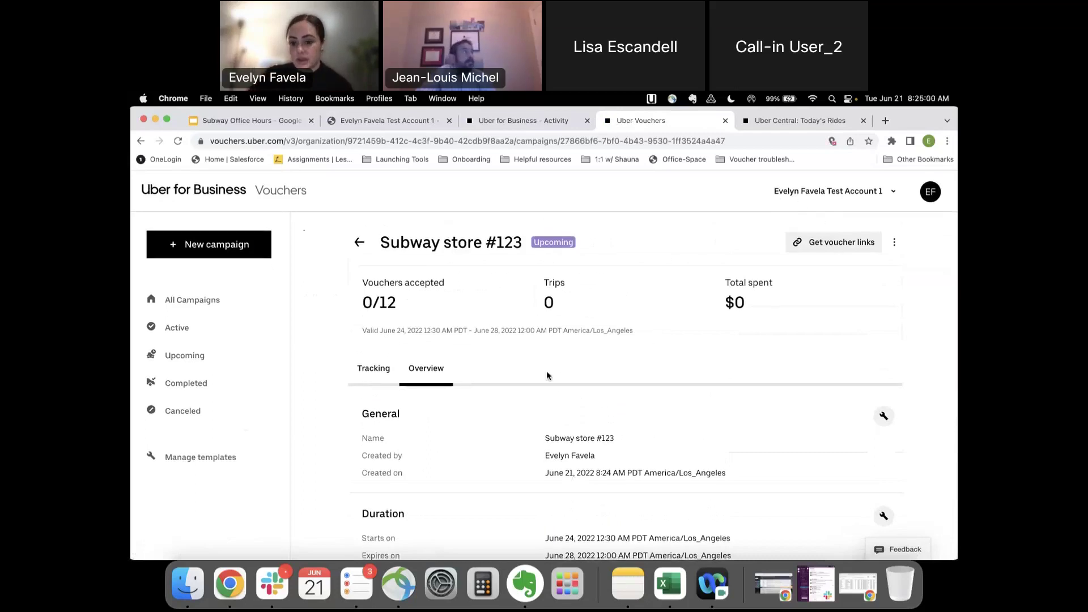
click(368, 371)
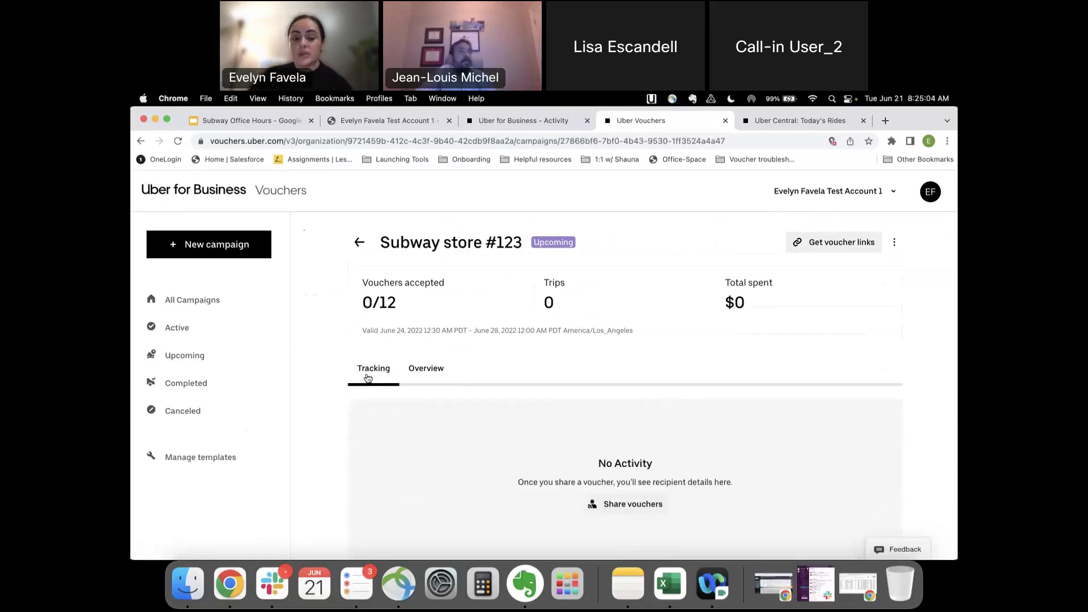
scroll(417, 467, down, 2)
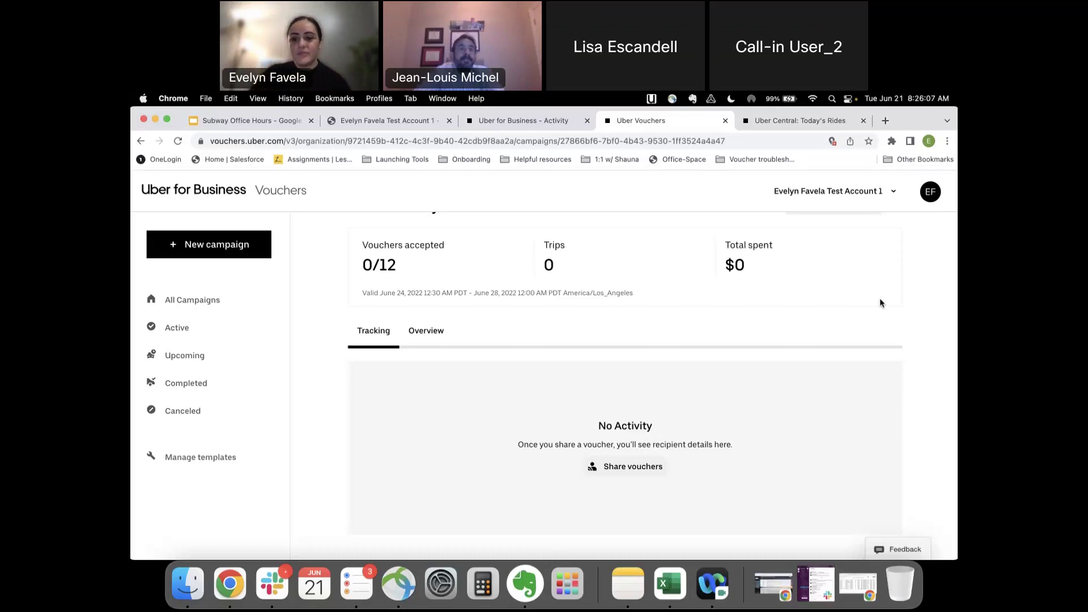
Go to Uber Central's Today's rides page for the 2022 US & Canada Demo Account.
click(790, 121)
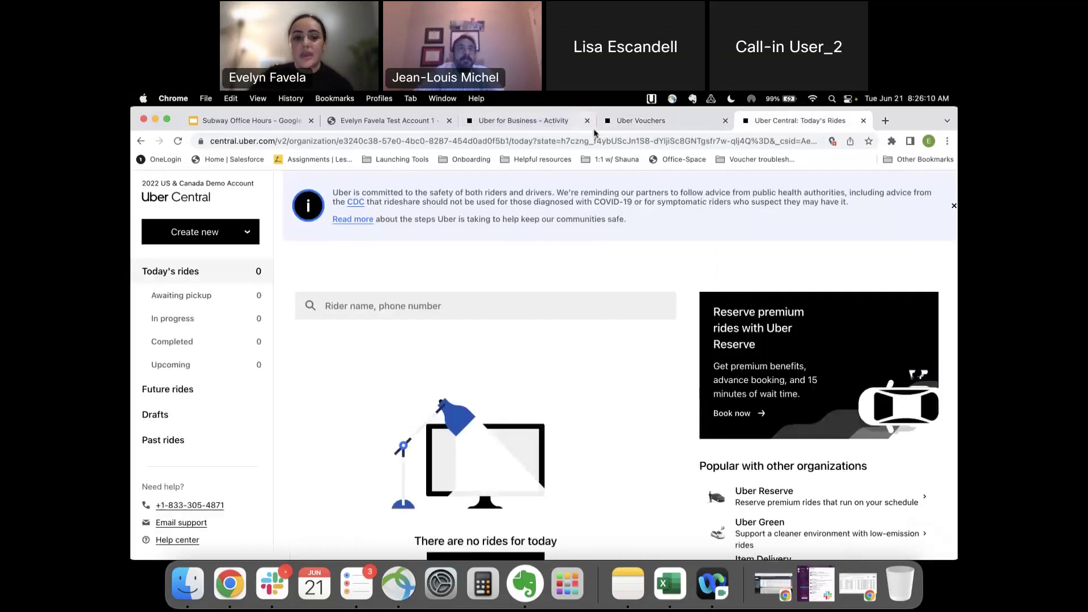
click(539, 122)
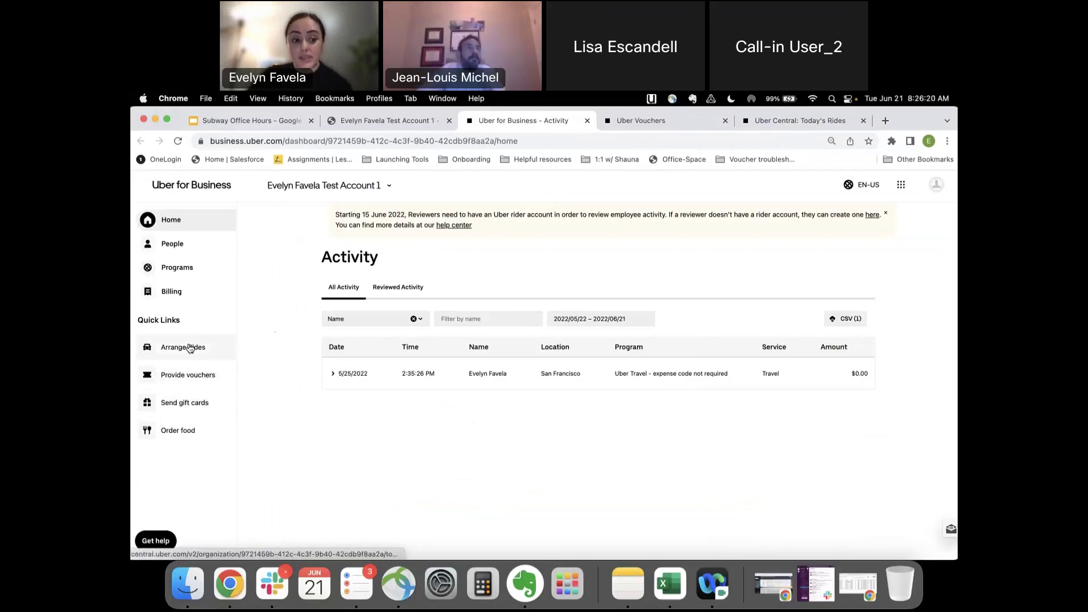
click(779, 126)
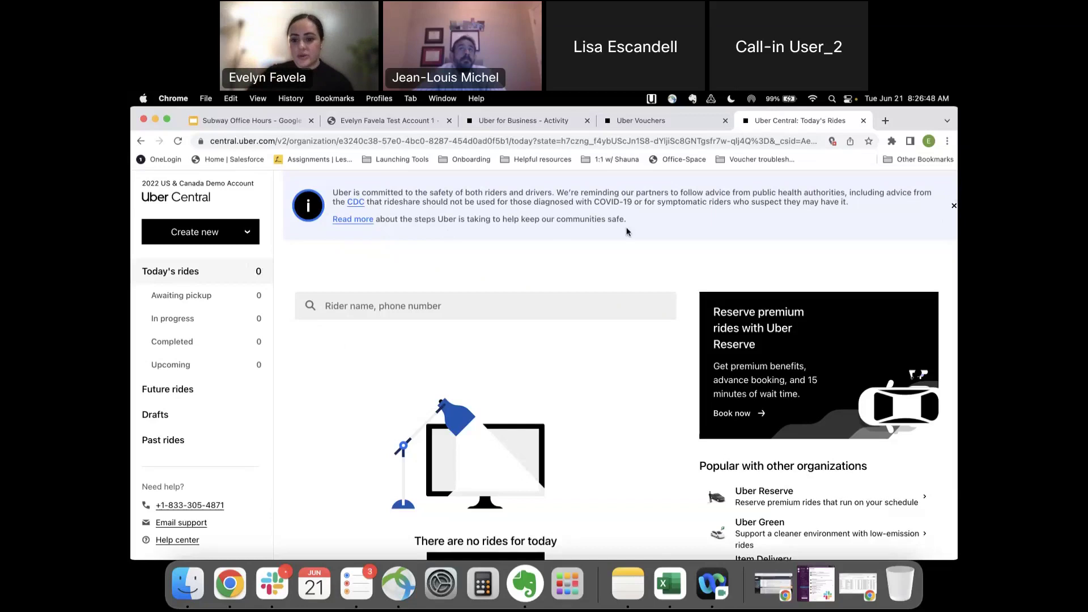
Start a new single ride and set the rider's phone type to Landline.
click(247, 238)
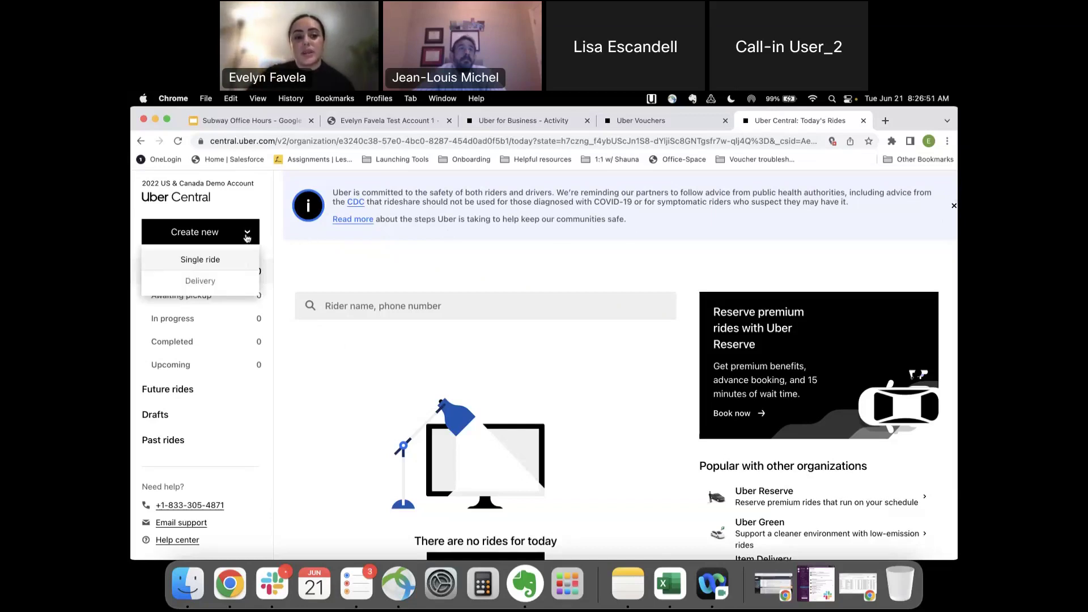
click(232, 263)
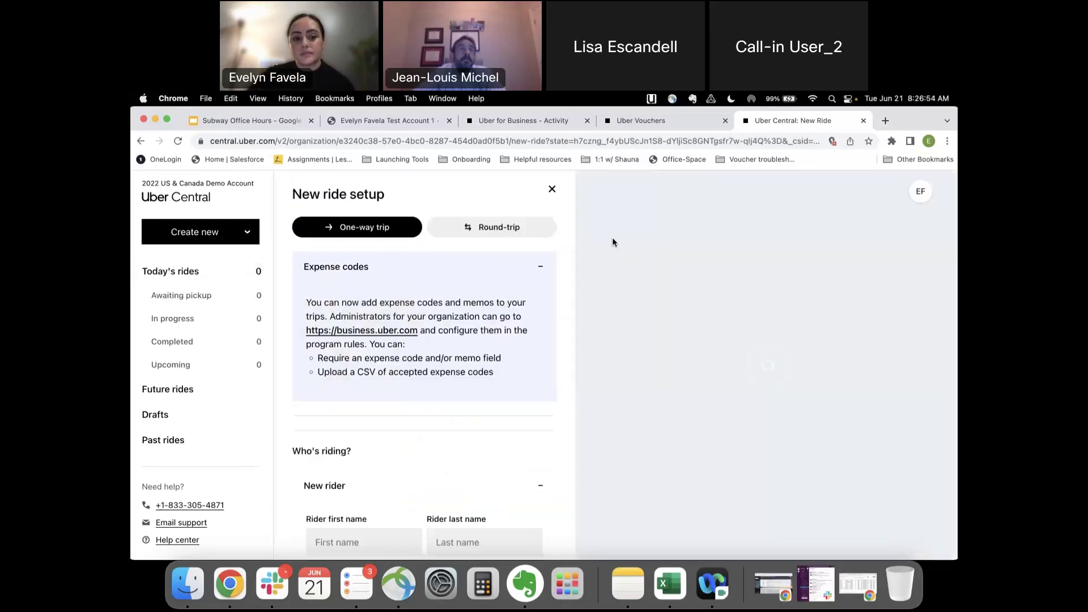
scroll(437, 426, down, 1)
scroll(437, 429, down, 5)
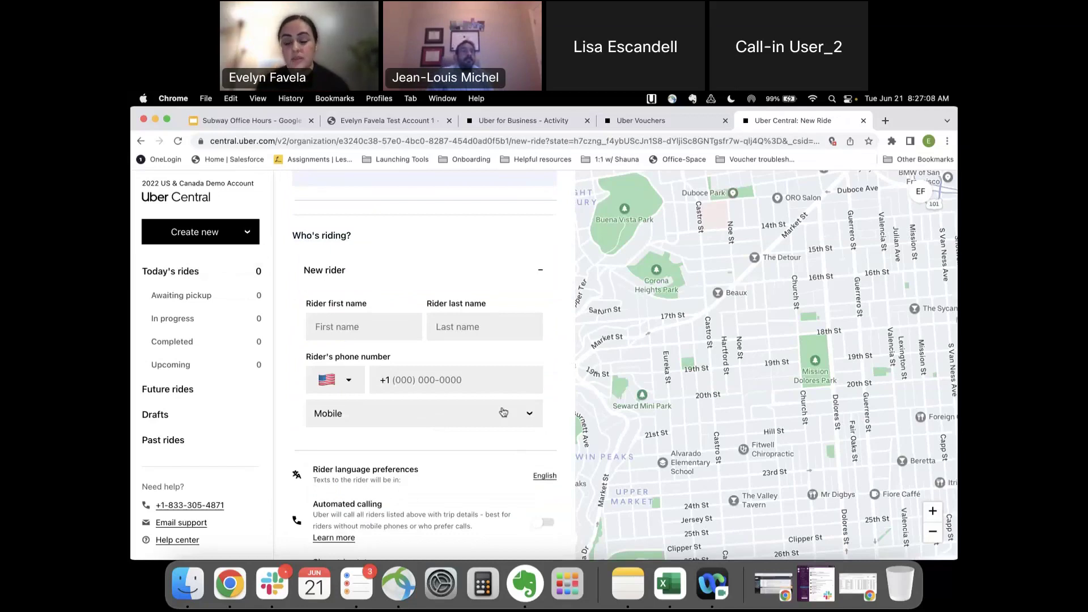
click(503, 411)
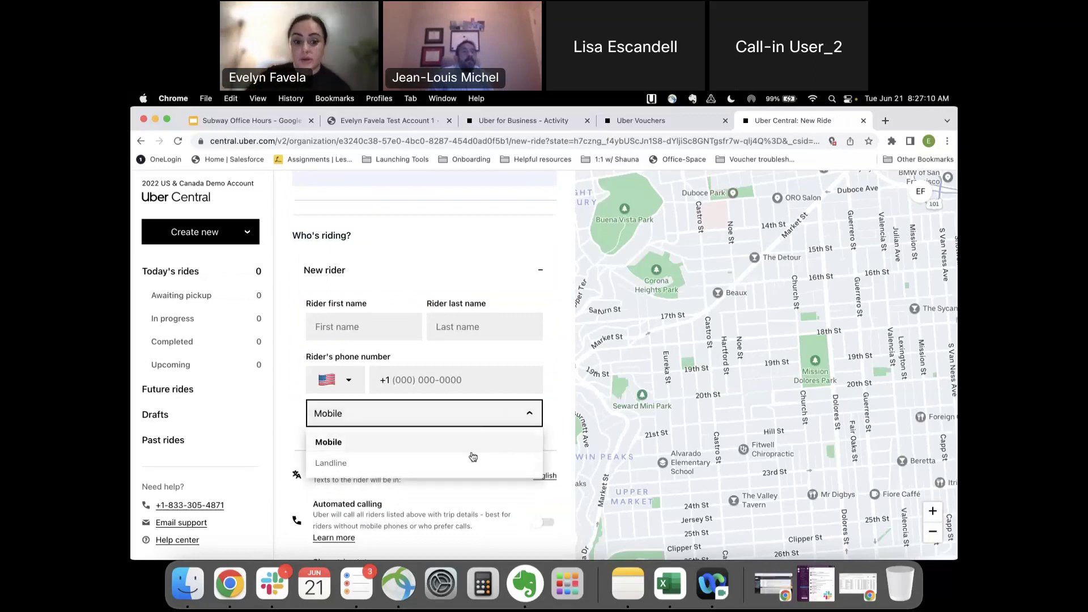
click(472, 461)
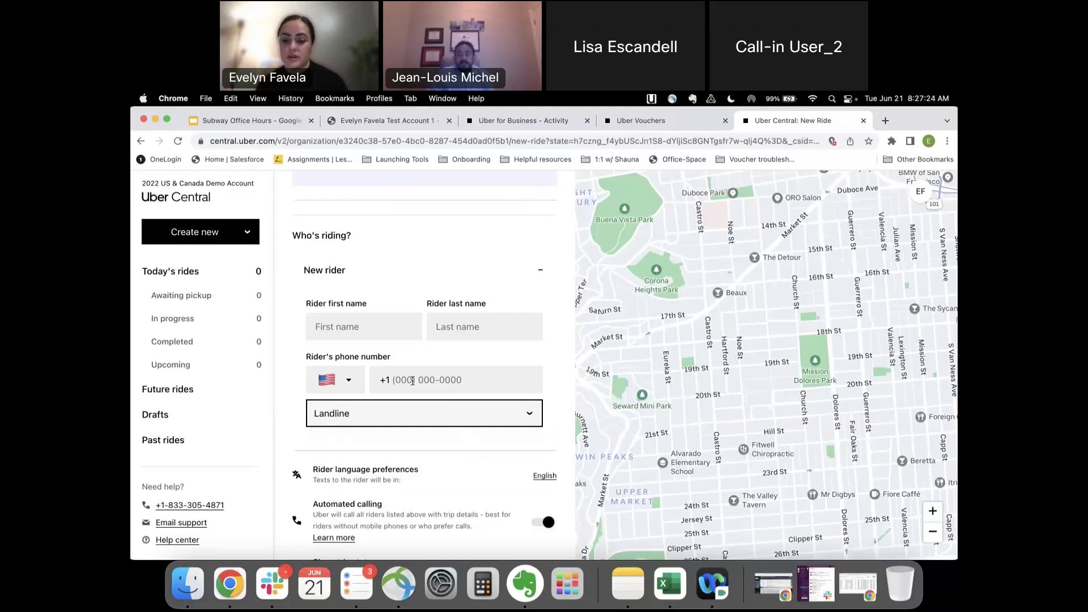
click(352, 365)
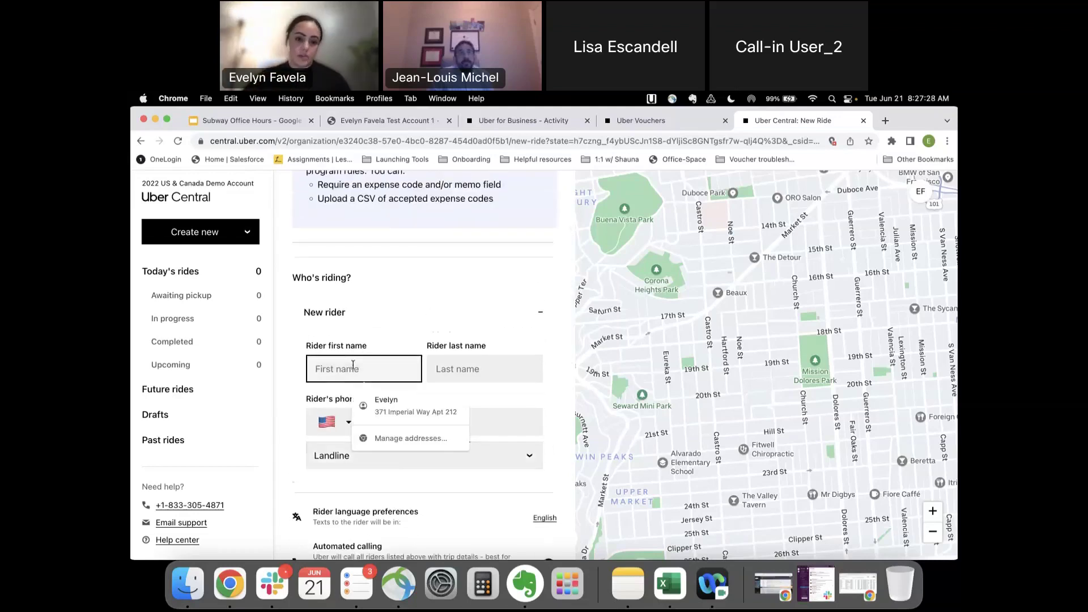
click(391, 403)
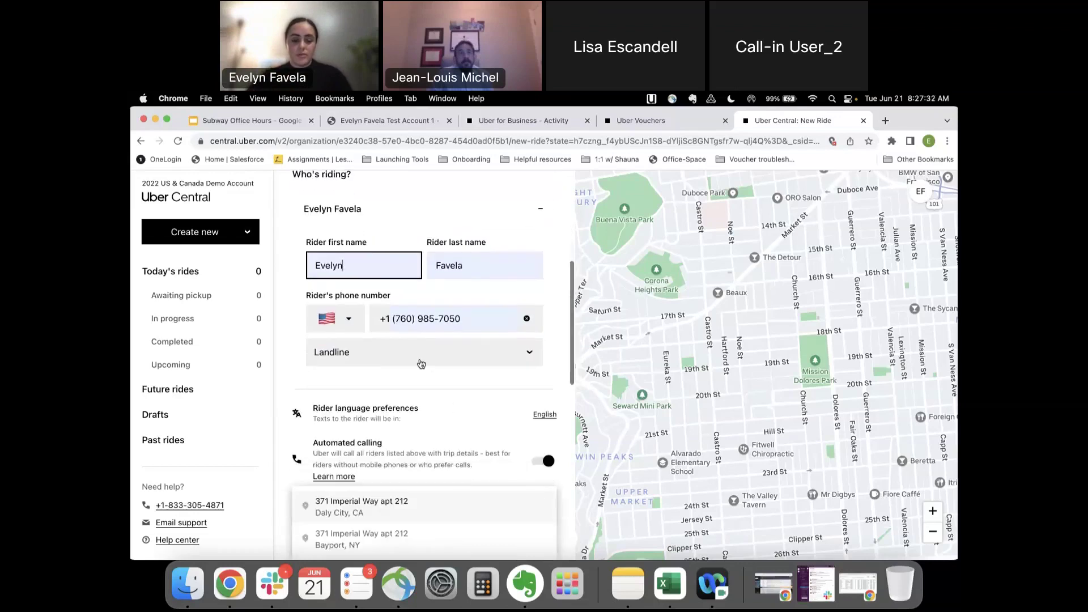
click(421, 363)
click(392, 379)
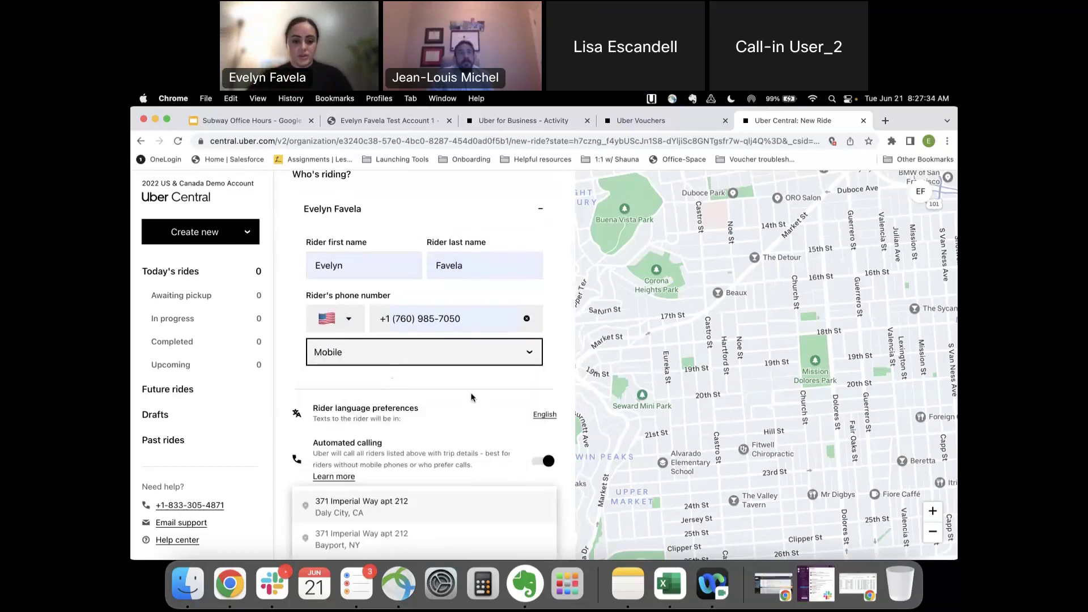
scroll(471, 396, down, 3)
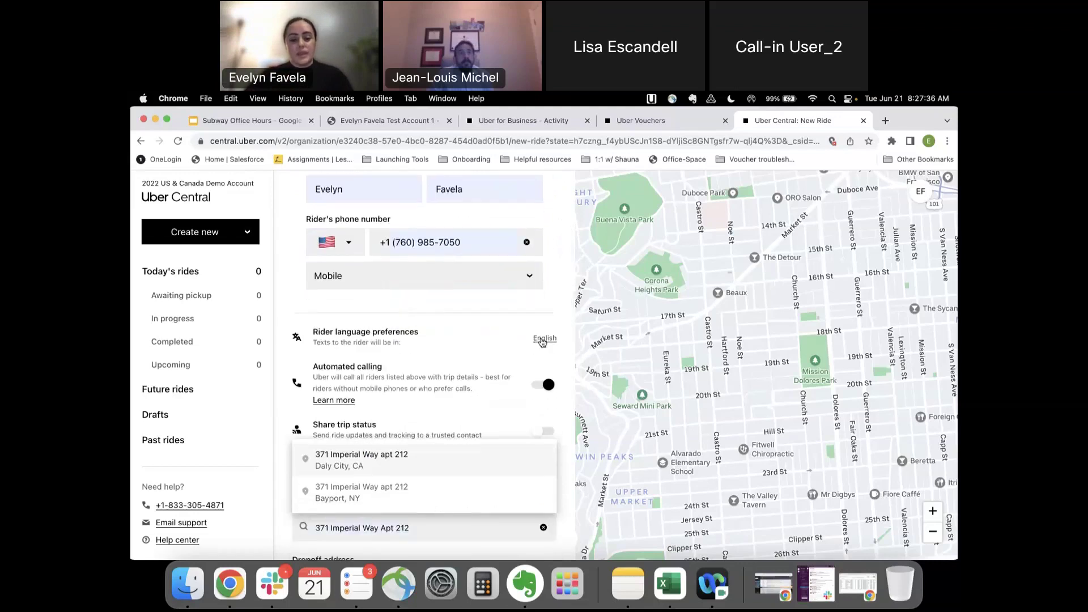
scroll(543, 341, up, 1)
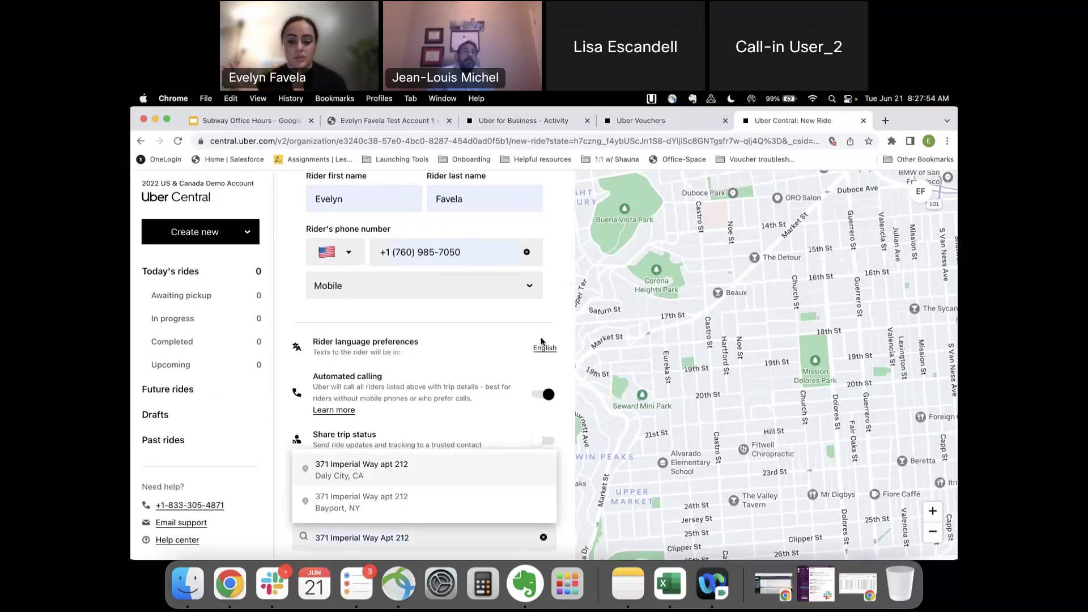
scroll(541, 341, down, 2)
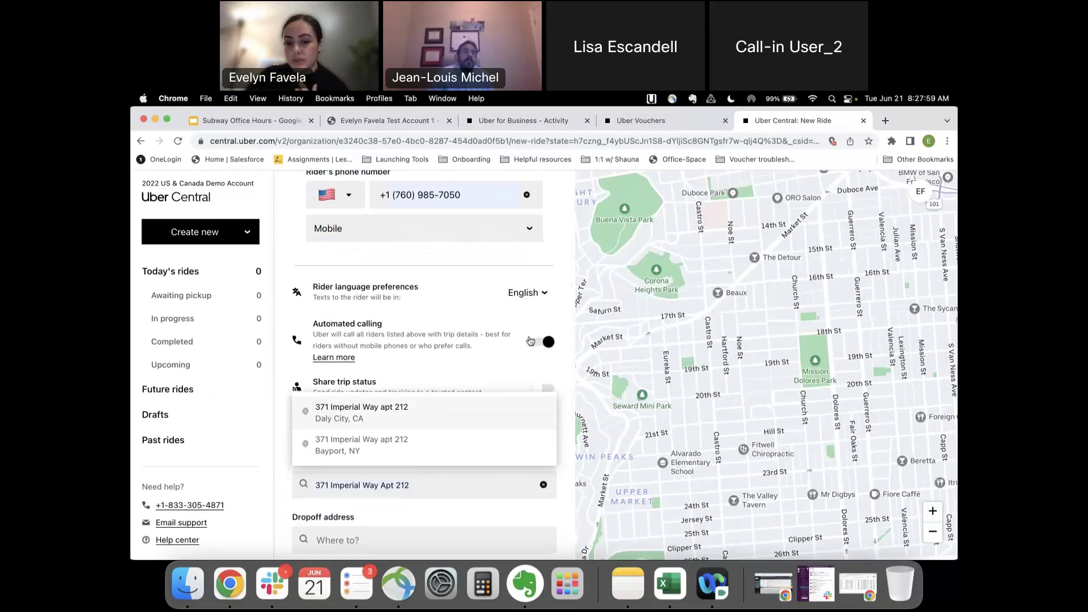
click(539, 293)
scroll(532, 348, down, 2)
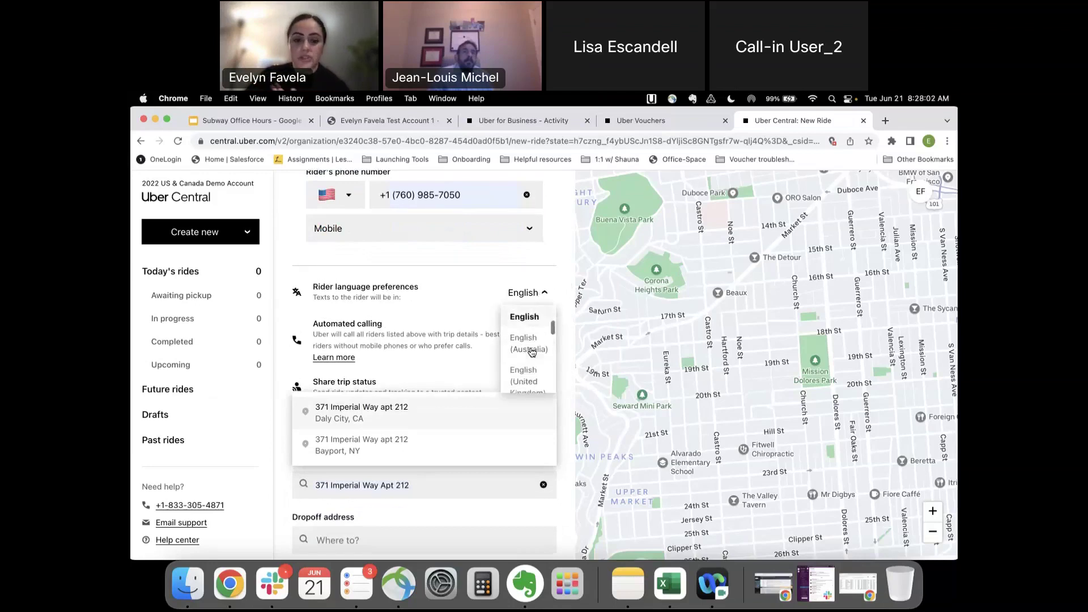
scroll(532, 352, up, 3)
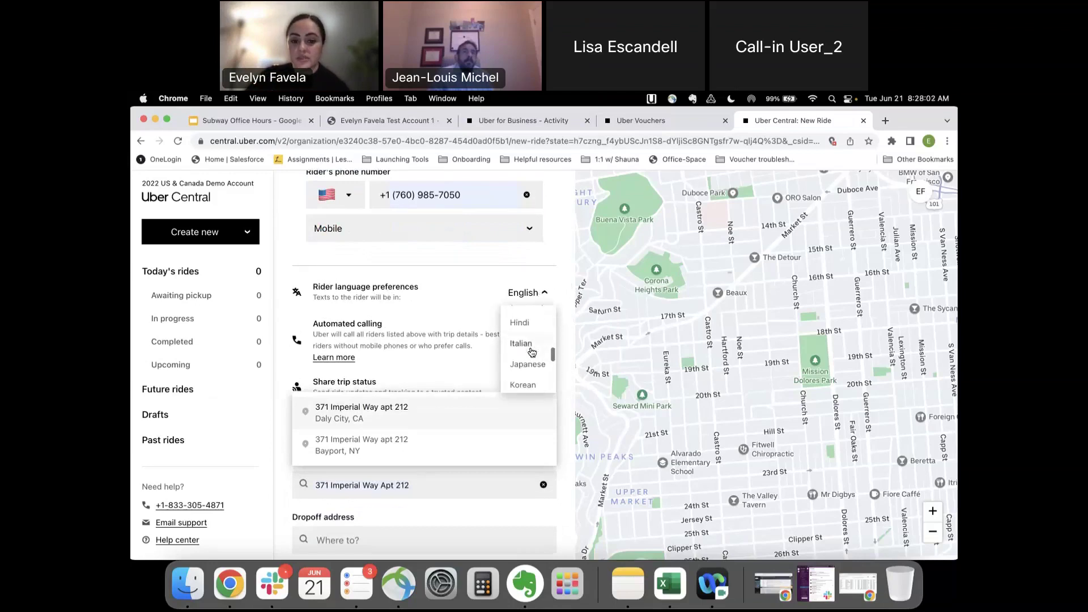
click(524, 291)
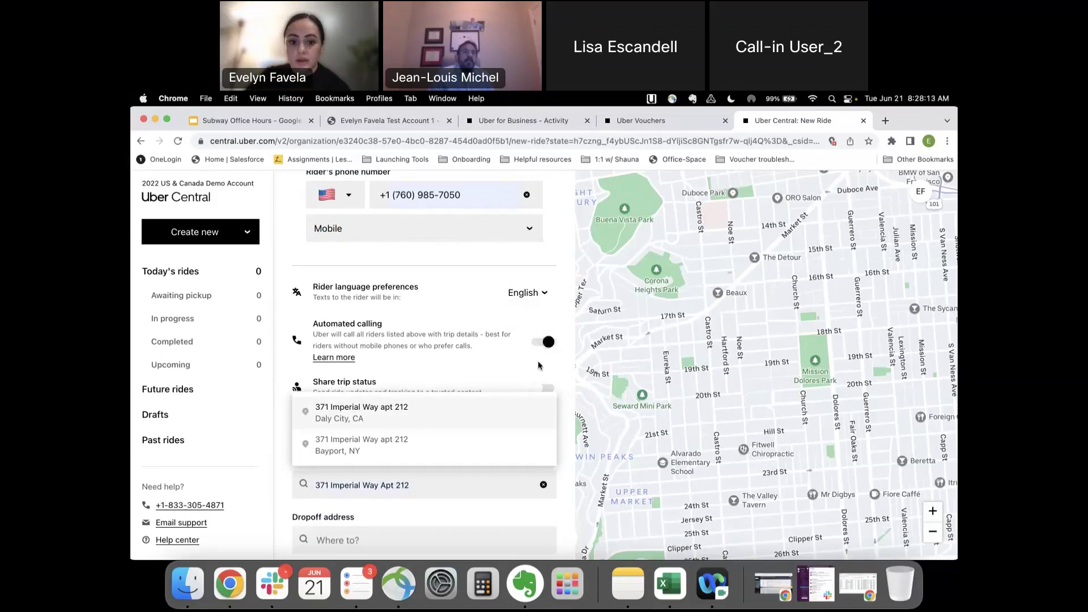
scroll(454, 349, down, 3)
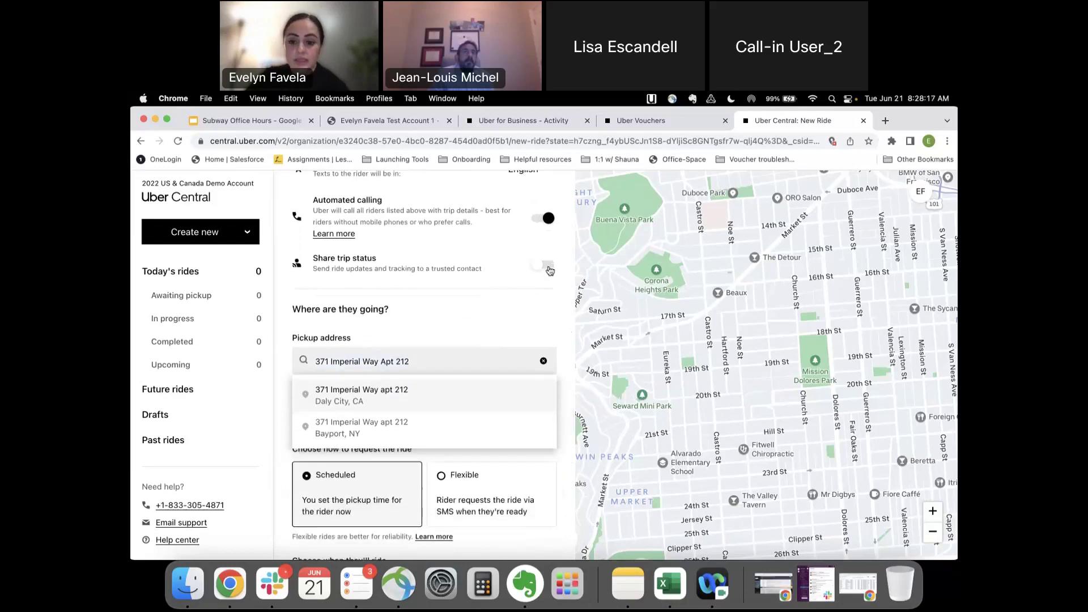
Turn on Share trip status, confirm the agreement, and select the trusted contact number field.
click(549, 269)
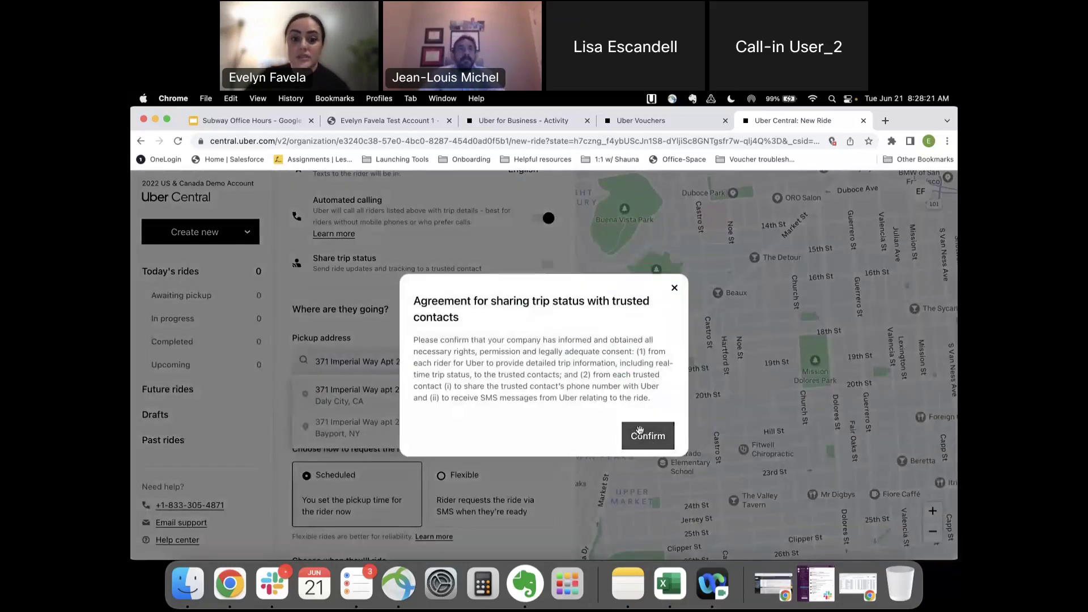
click(636, 433)
click(406, 307)
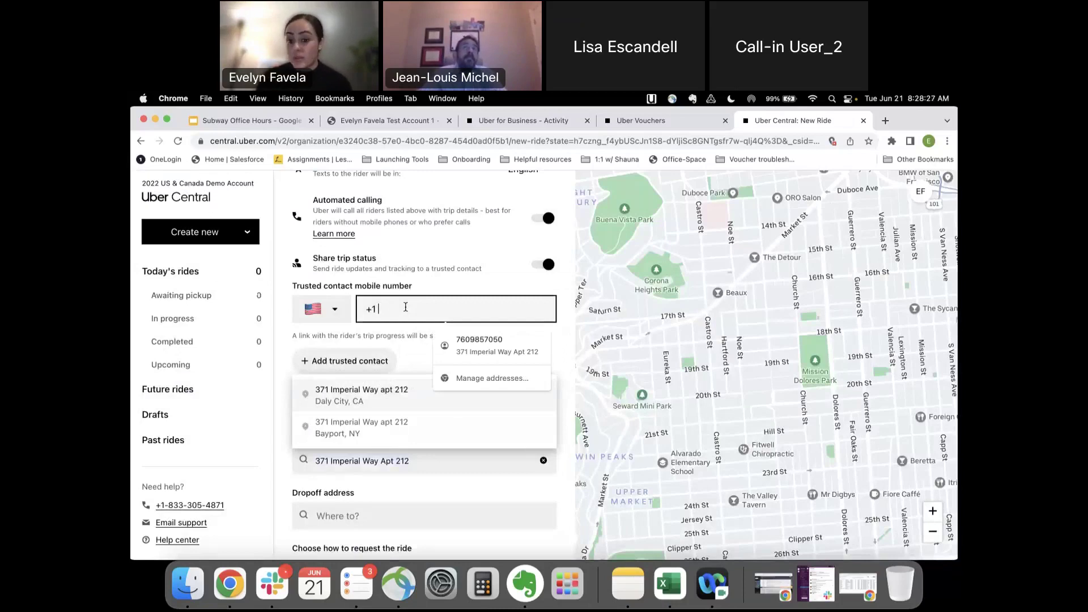
scroll(406, 306, down, 3)
Reset the pickup address to the rider's Daly City address.
scroll(405, 307, down, 2)
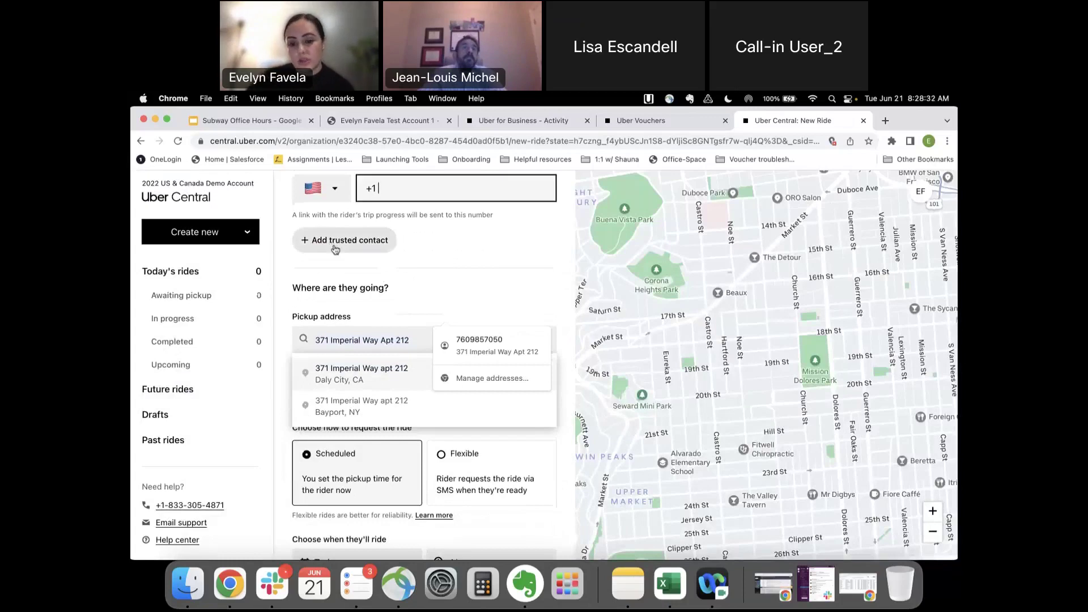
scroll(335, 249, down, 1)
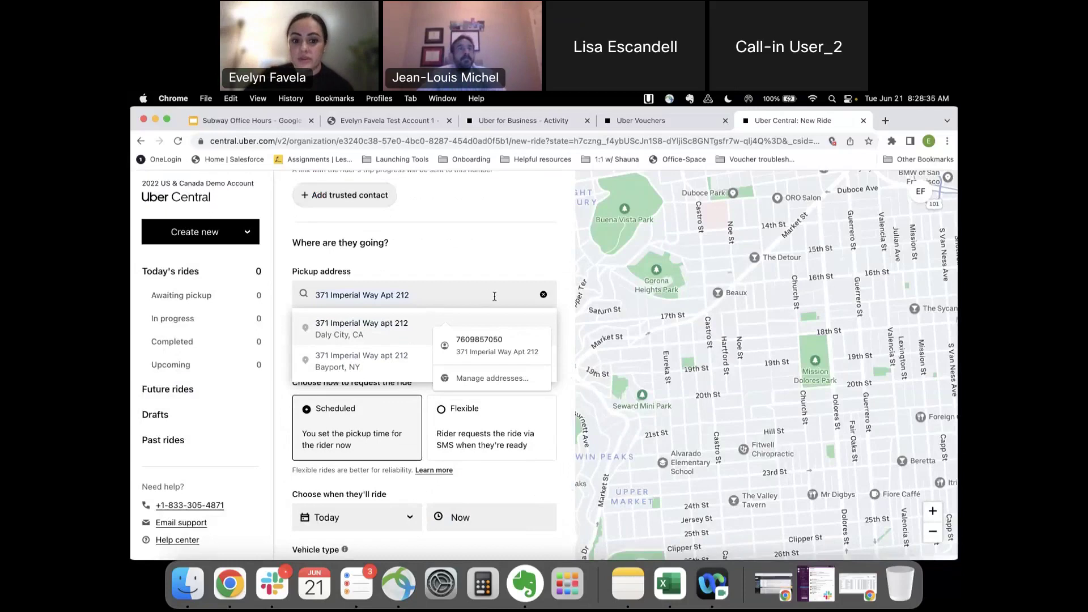
click(543, 294)
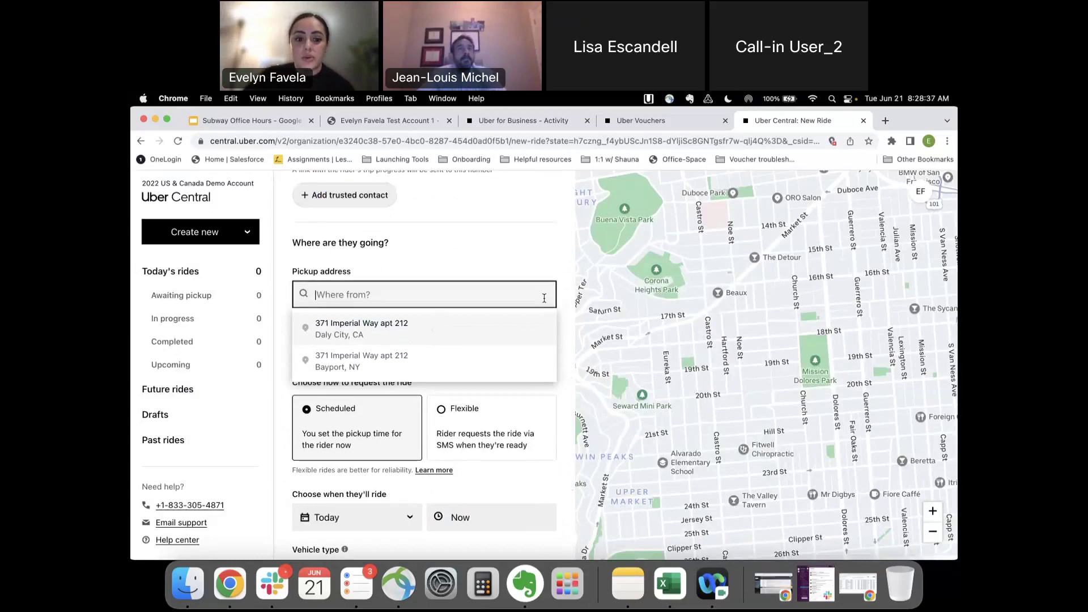
scroll(361, 271, down, 1)
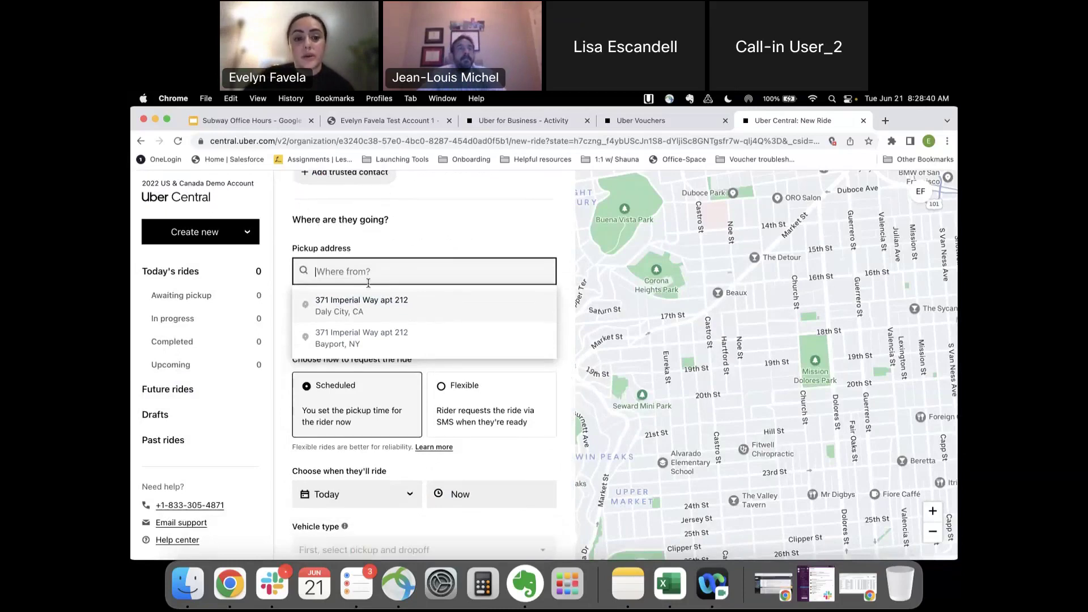
click(358, 311)
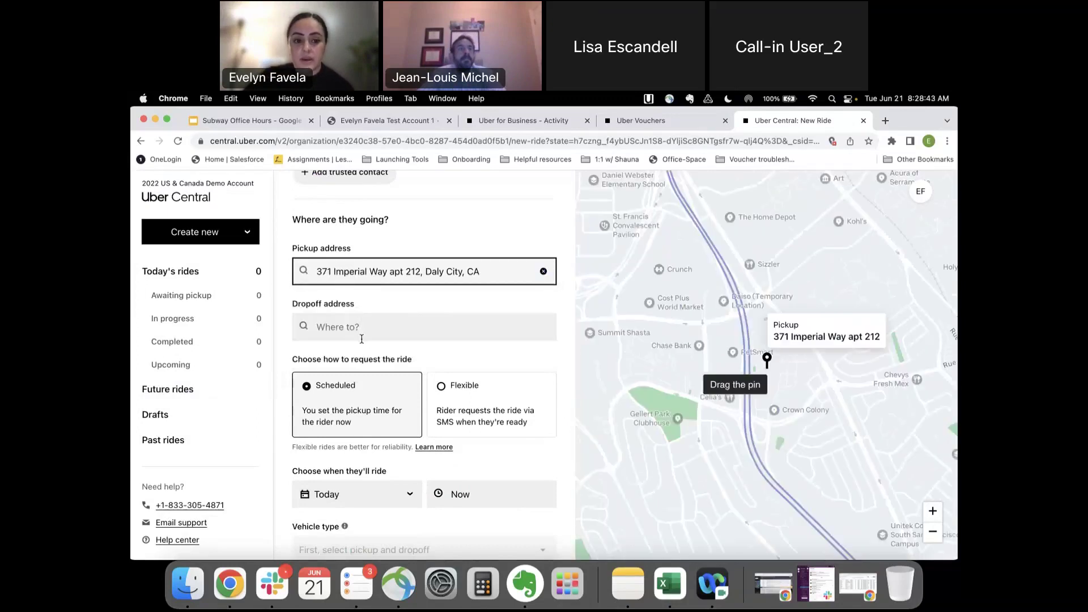
Set the dropoff to the Subway at 7800 El Camino Real Ste A, Colma.
click(357, 332)
text(sub)
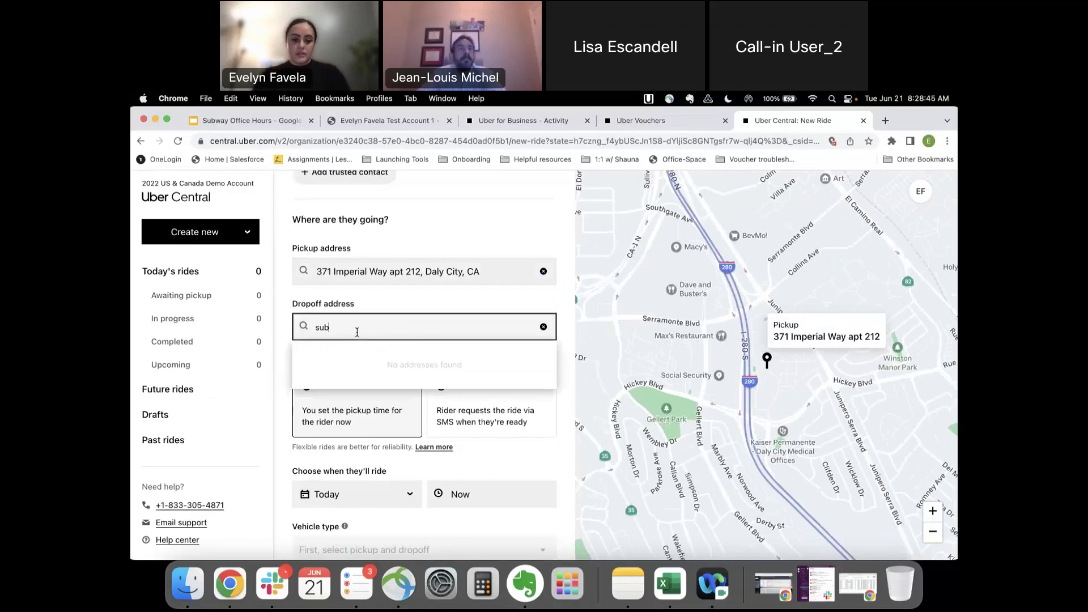
text(way)
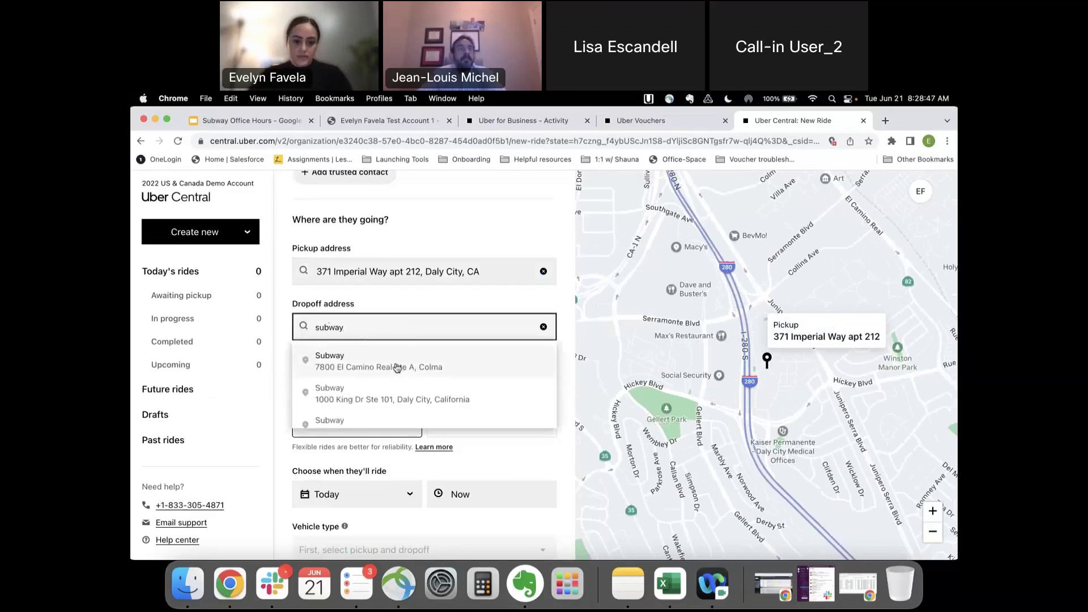
click(396, 364)
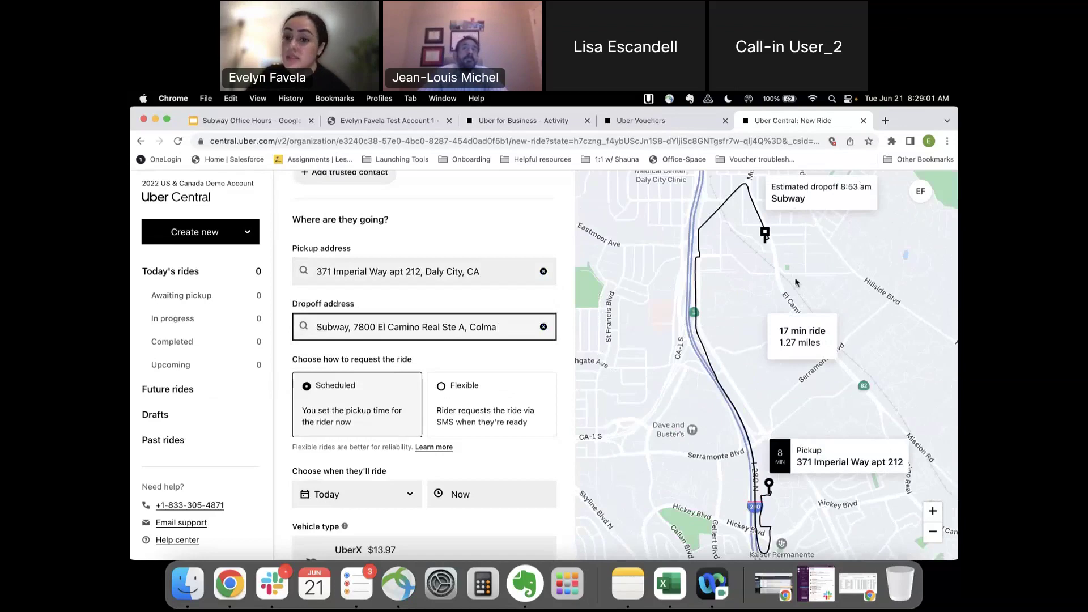
scroll(510, 397, down, 3)
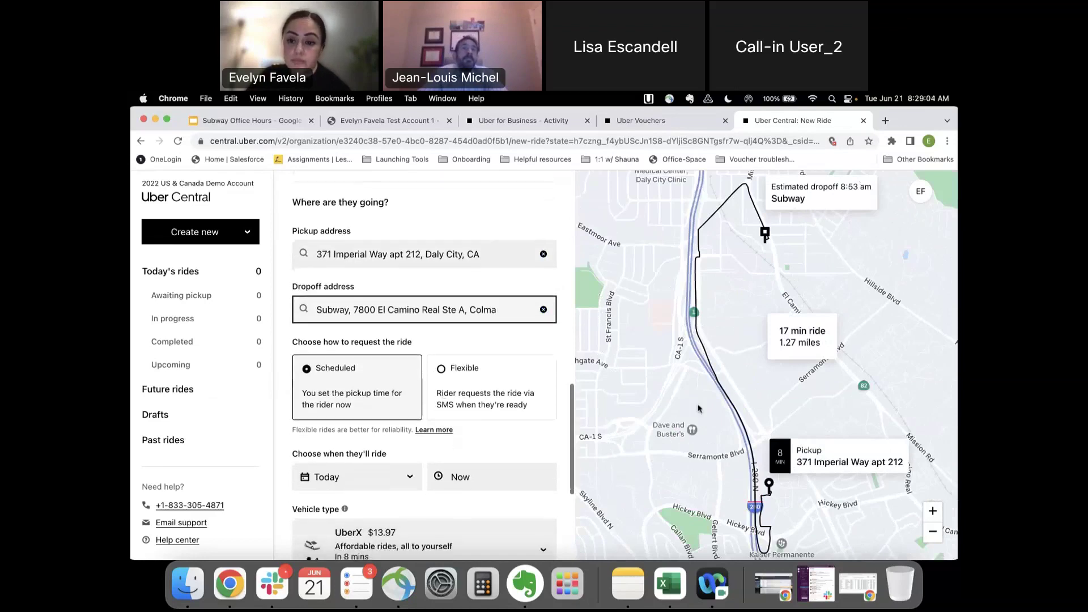
scroll(527, 414, down, 2)
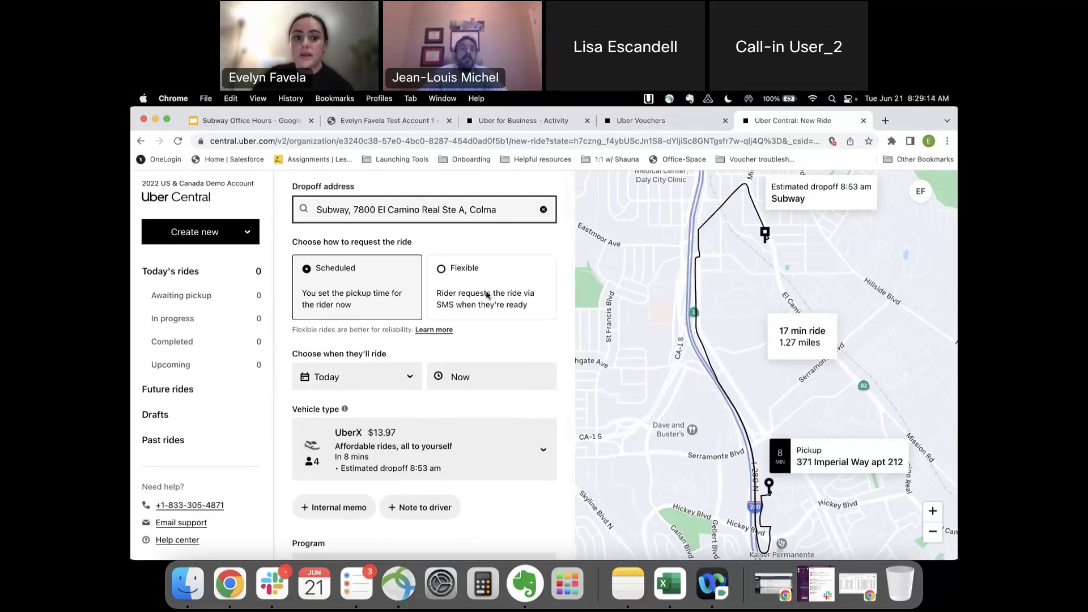
scroll(488, 295, up, 2)
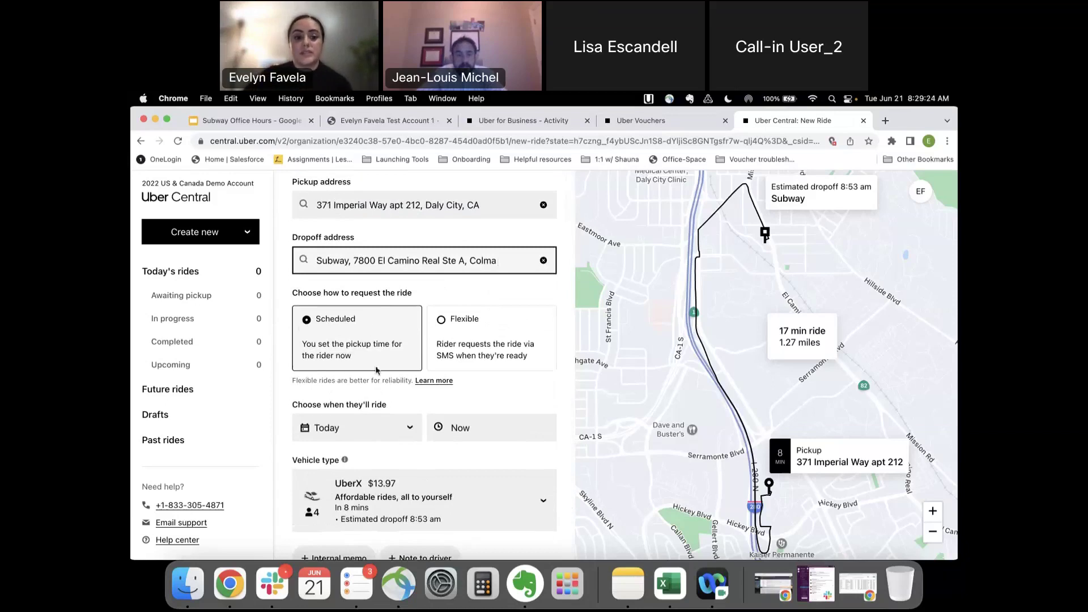
Set the ride date to July 13, 2022.
click(366, 435)
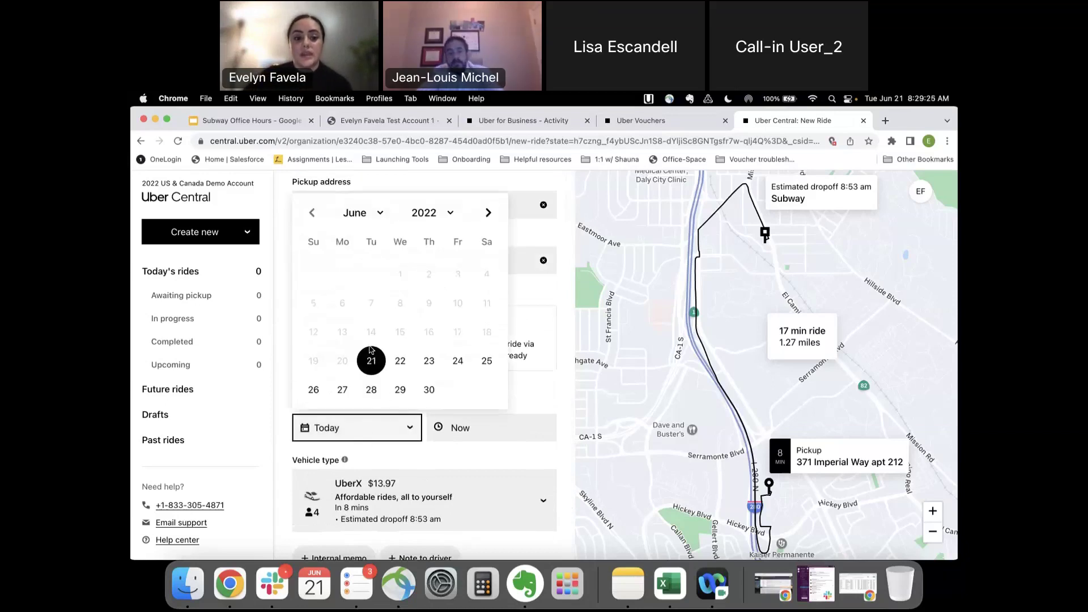
click(487, 215)
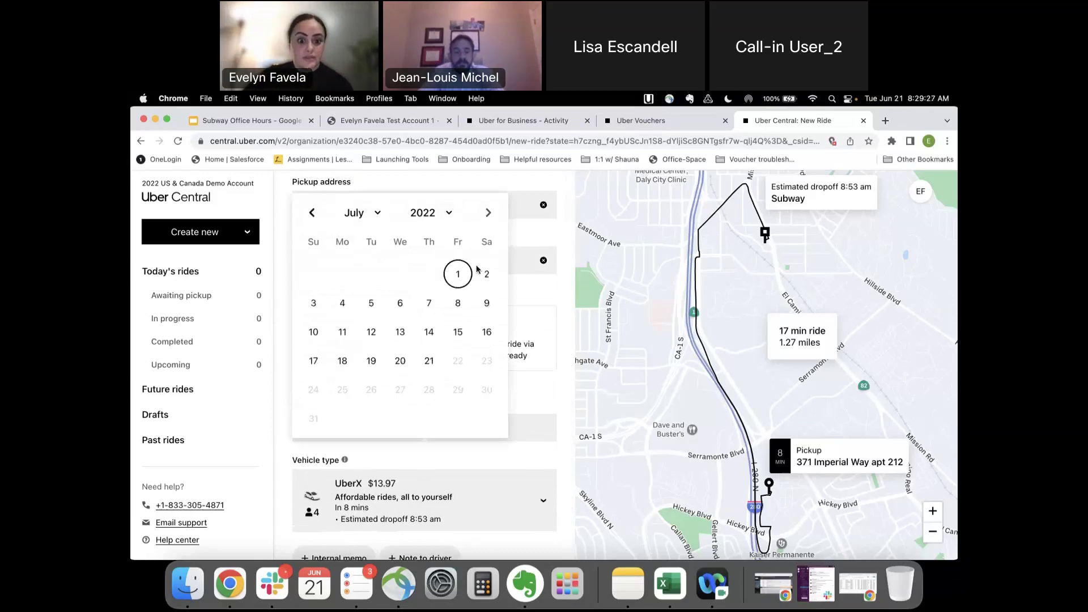
click(398, 334)
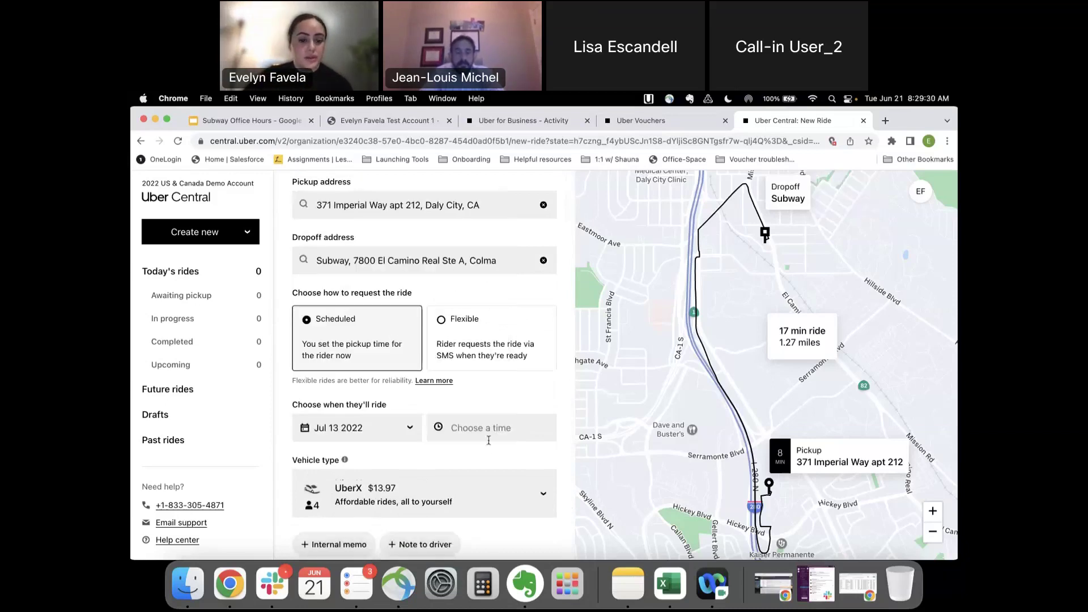
Set the pickup time to 7:00 AM PDT.
click(480, 417)
scroll(482, 502, down, 10)
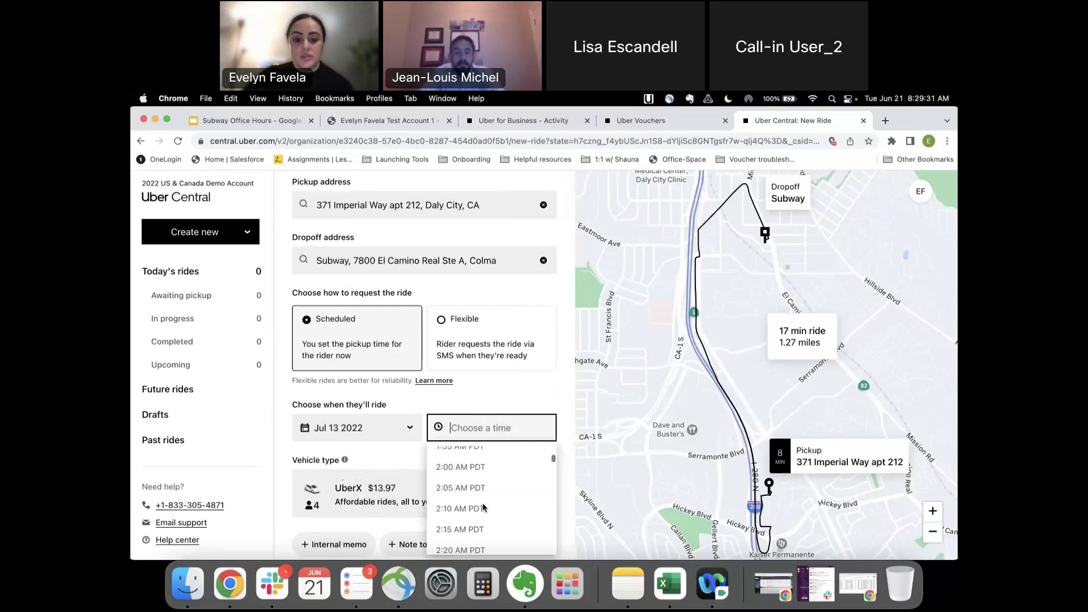
scroll(481, 502, down, 1)
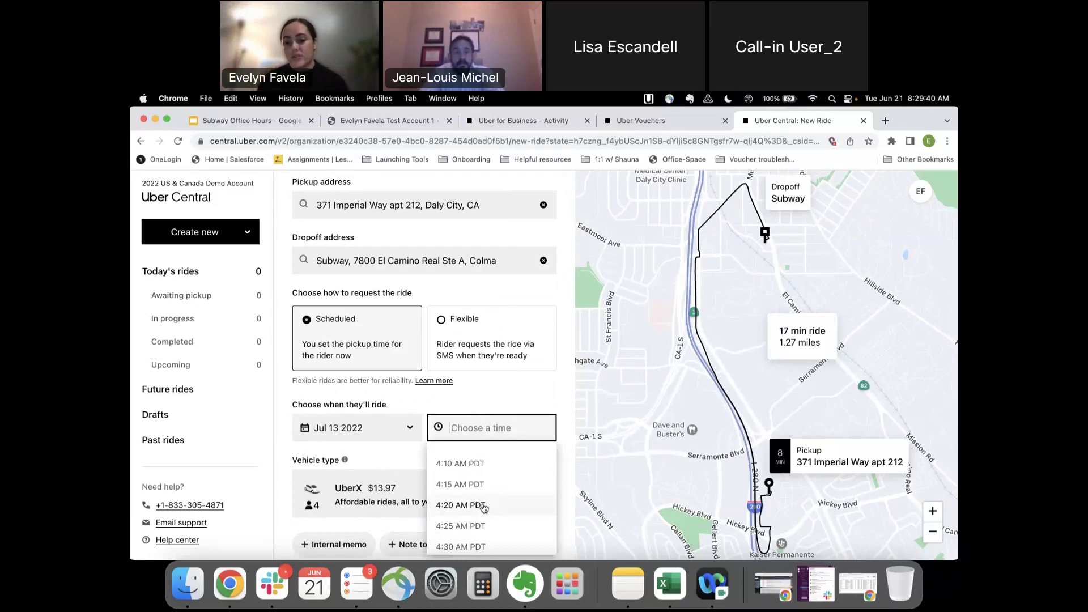
scroll(483, 507, down, 3)
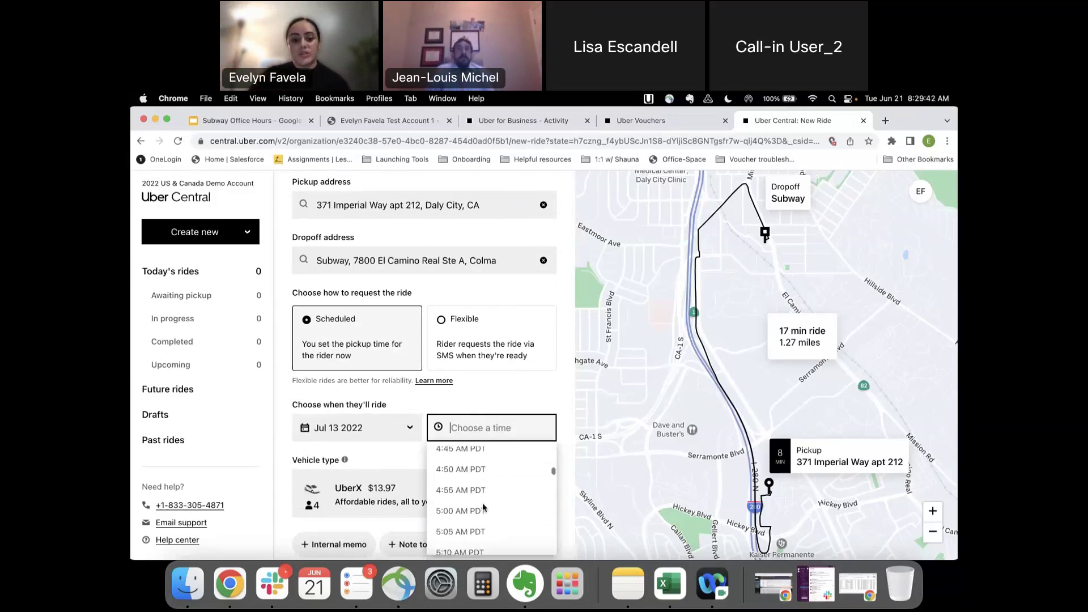
scroll(483, 507, down, 5)
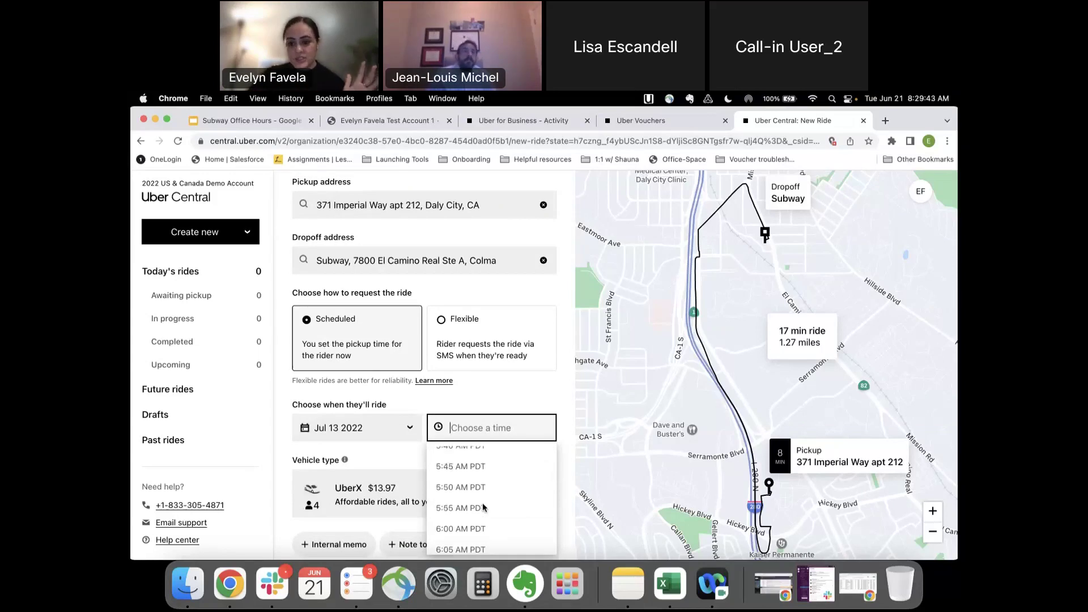
scroll(482, 507, down, 7)
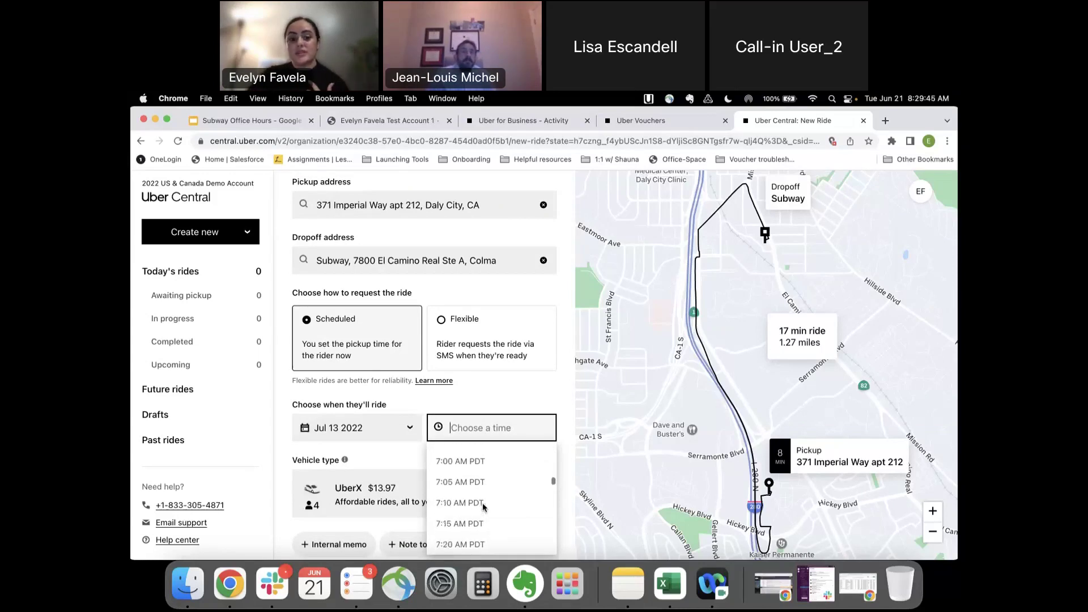
scroll(483, 506, down, 2)
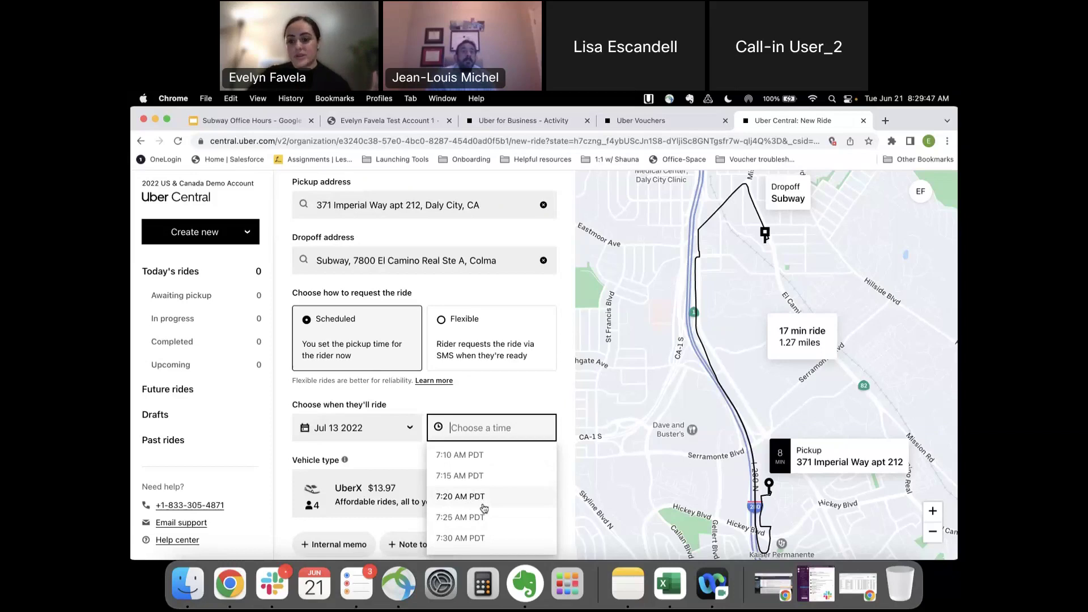
scroll(482, 507, up, 2)
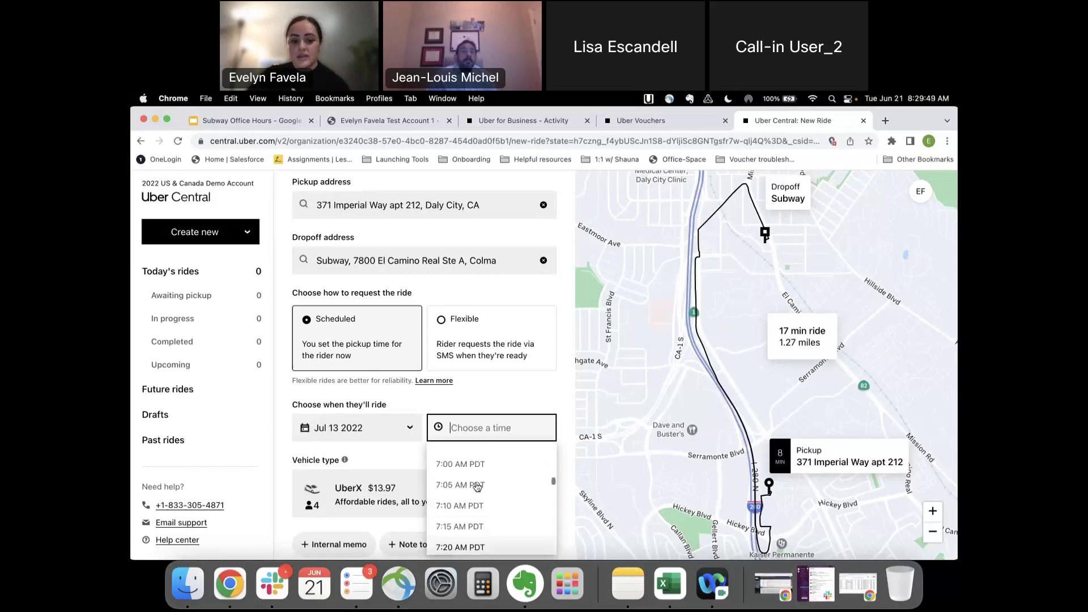
click(464, 465)
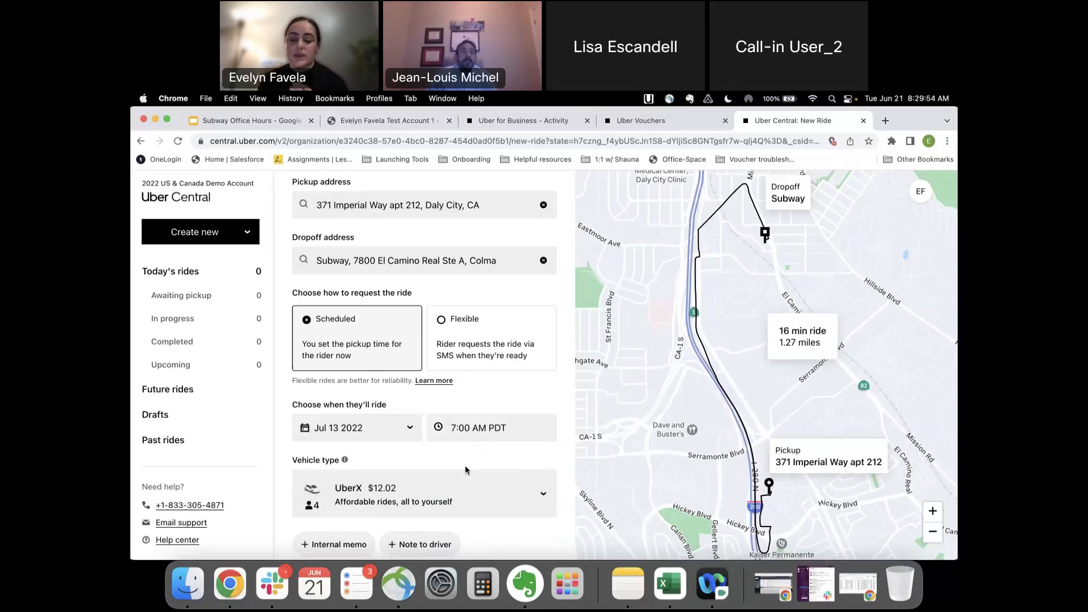
scroll(465, 470, down, 3)
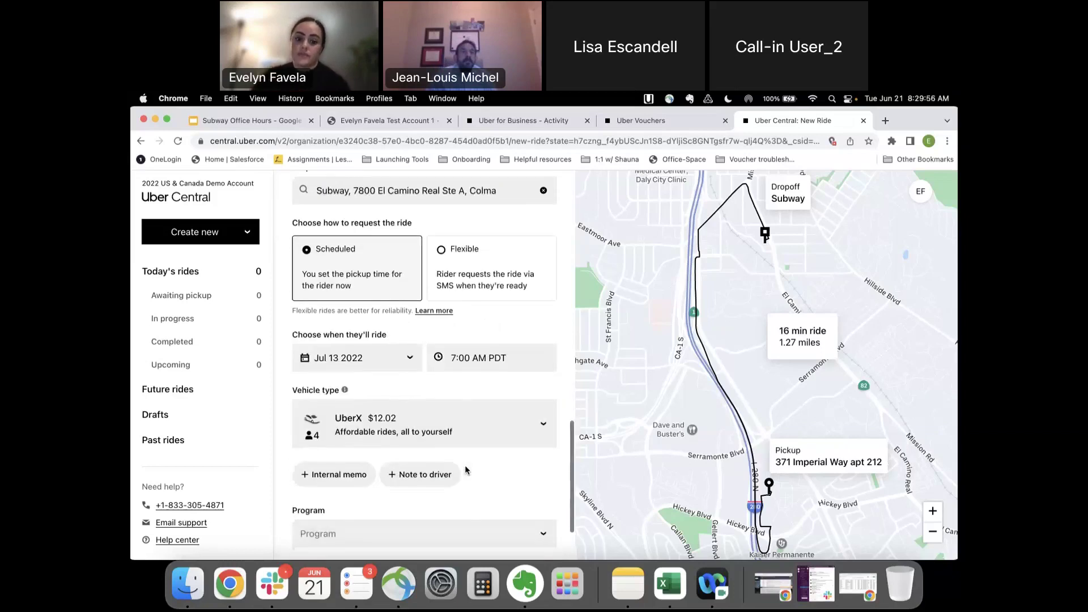
scroll(396, 508, down, 1)
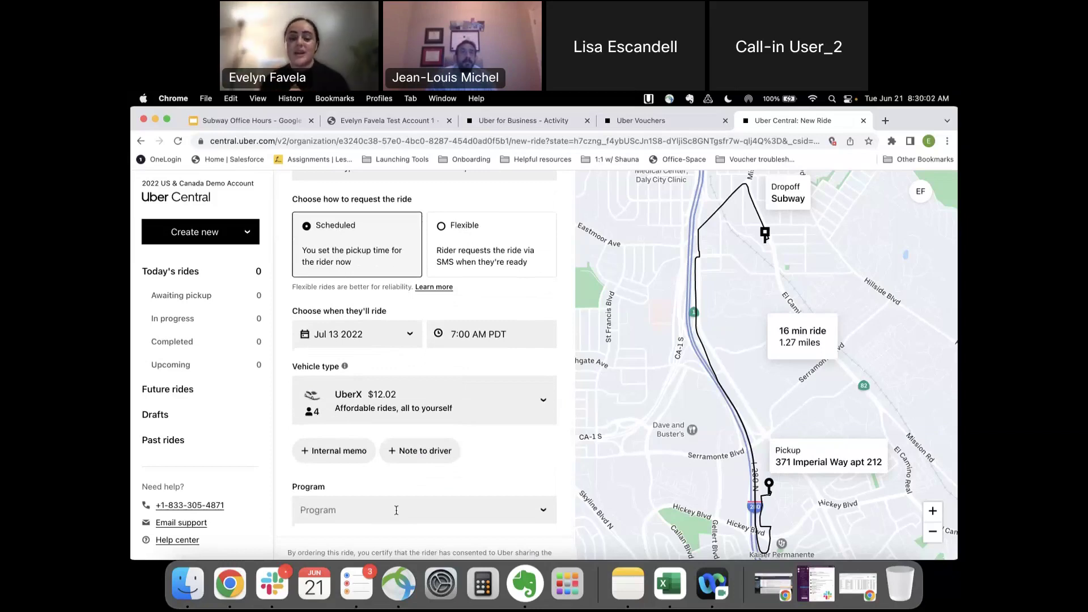
scroll(384, 441, up, 2)
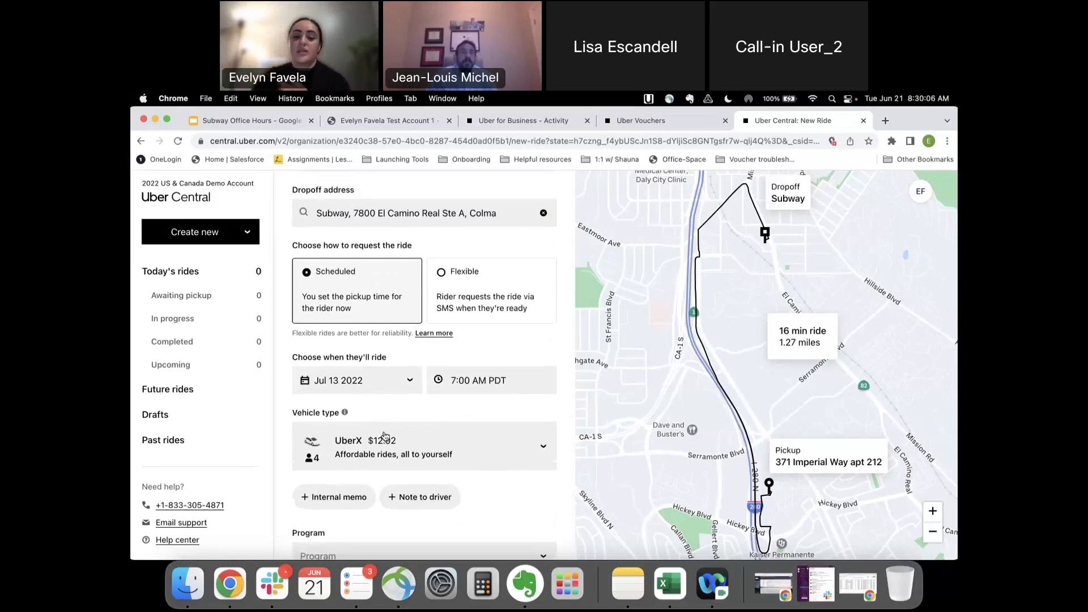
Make the ride Flexible, requested by rider SMS, keeping the date Jul 13 2022.
click(454, 277)
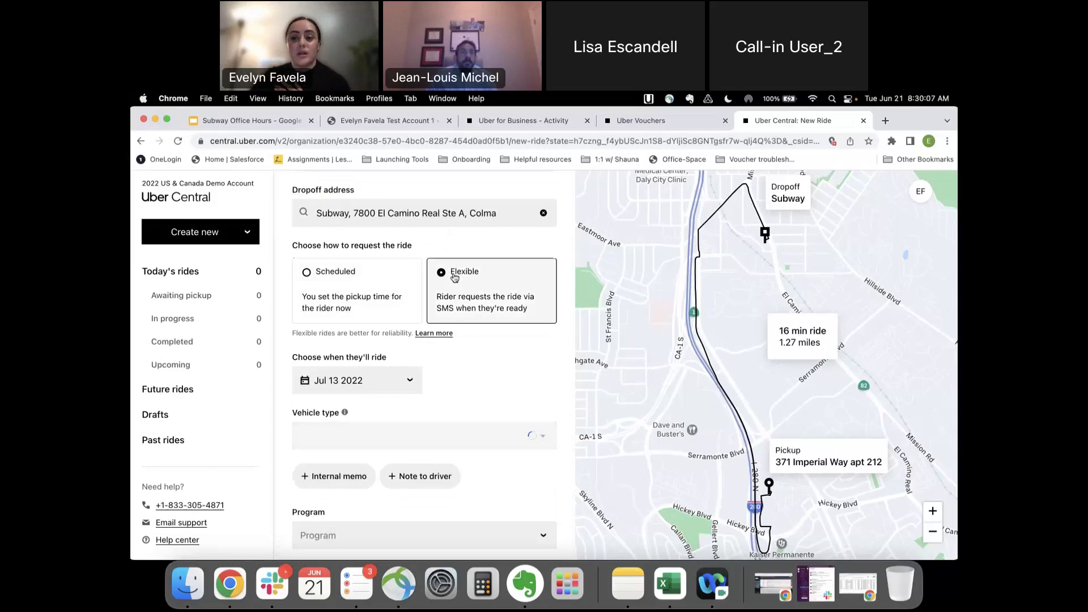
click(393, 383)
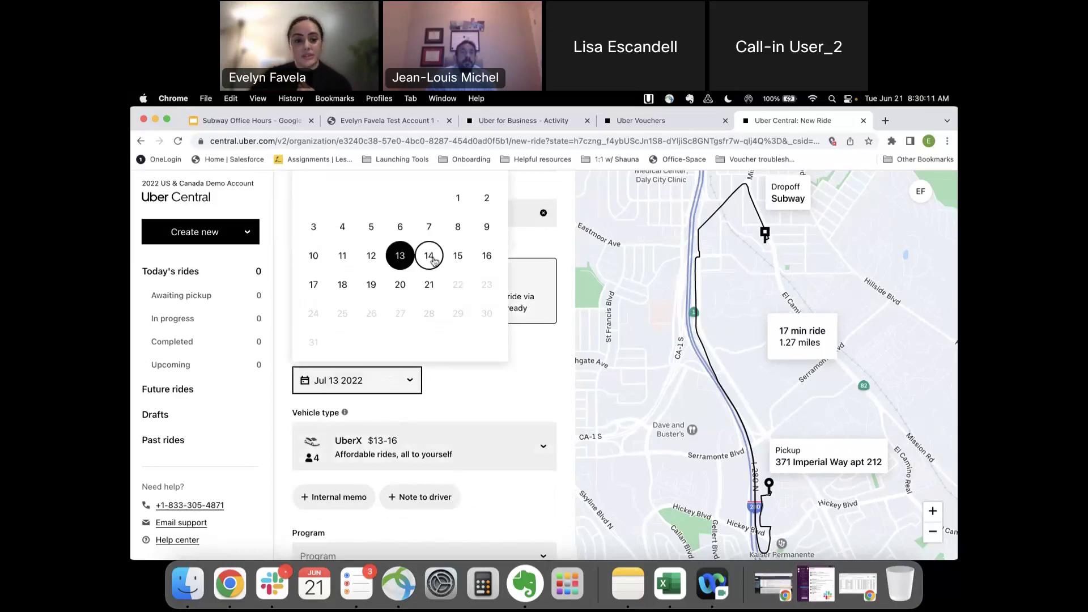
click(400, 258)
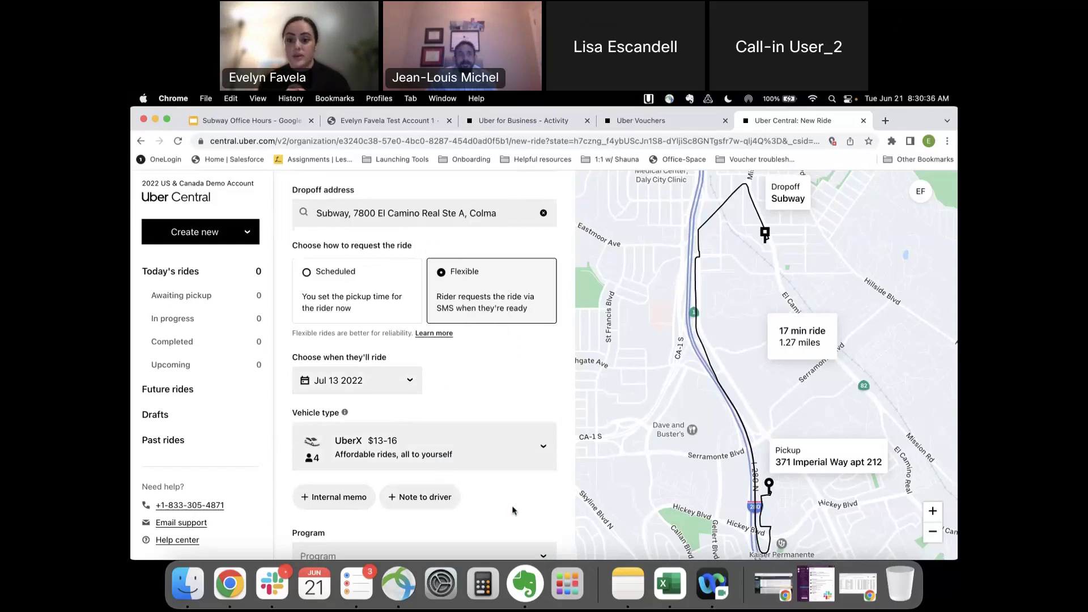
scroll(510, 504, down, 3)
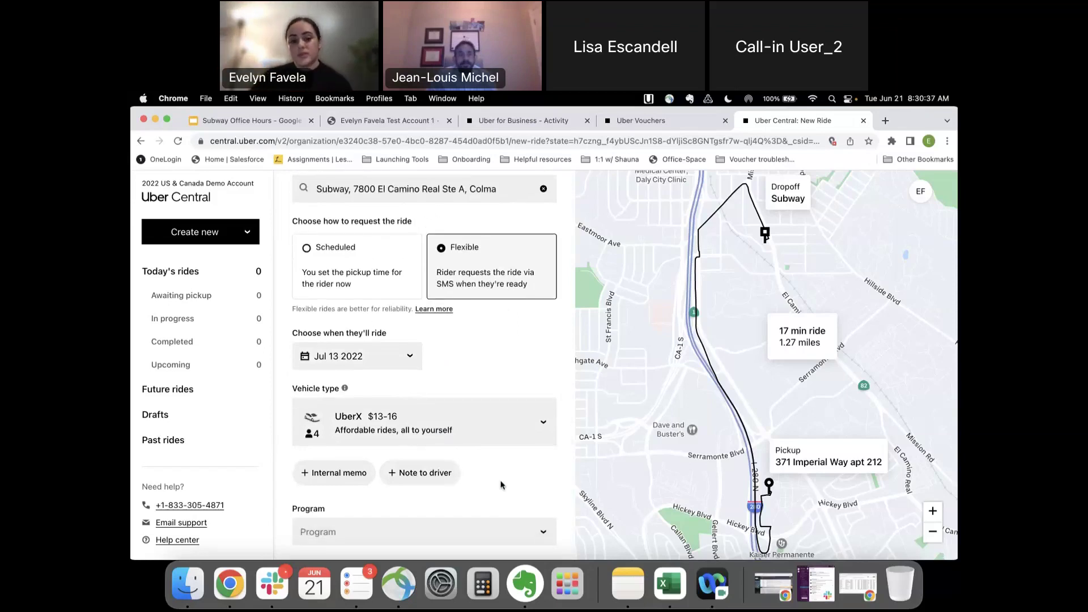
click(499, 384)
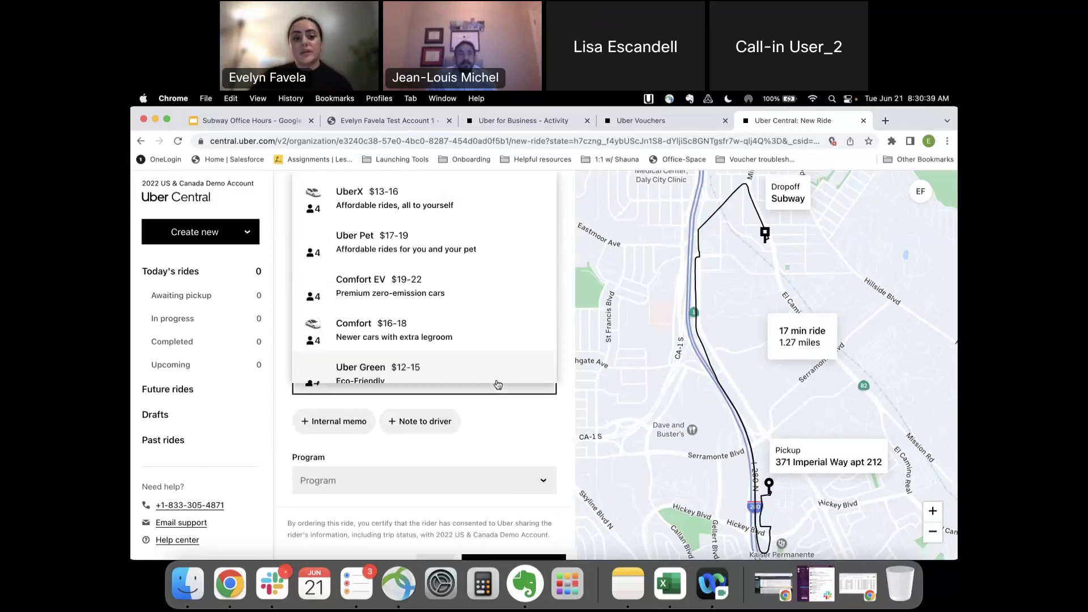
scroll(464, 313, down, 3)
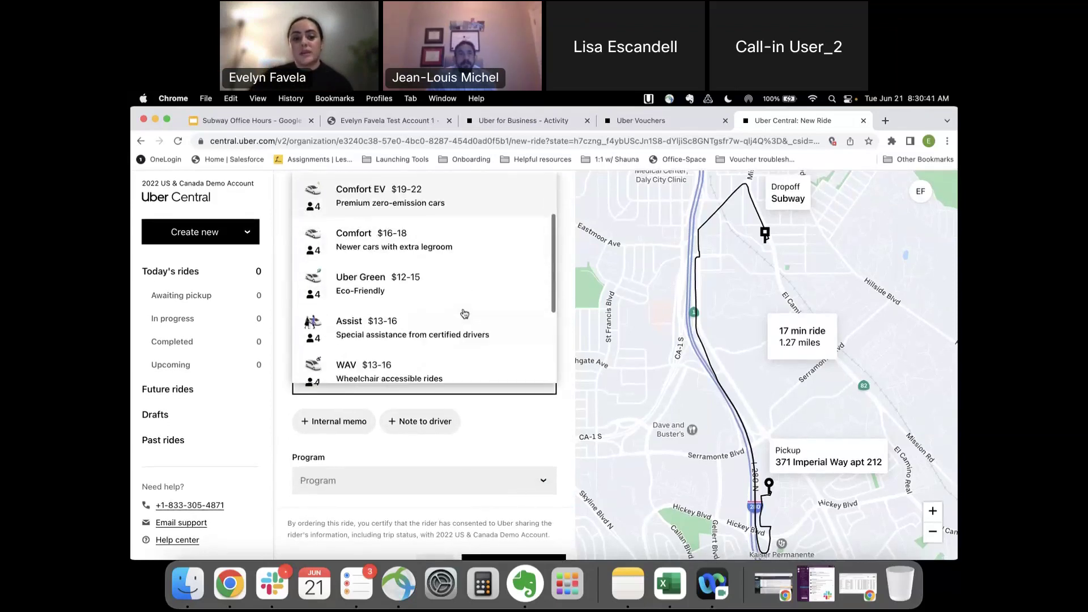
scroll(465, 313, up, 3)
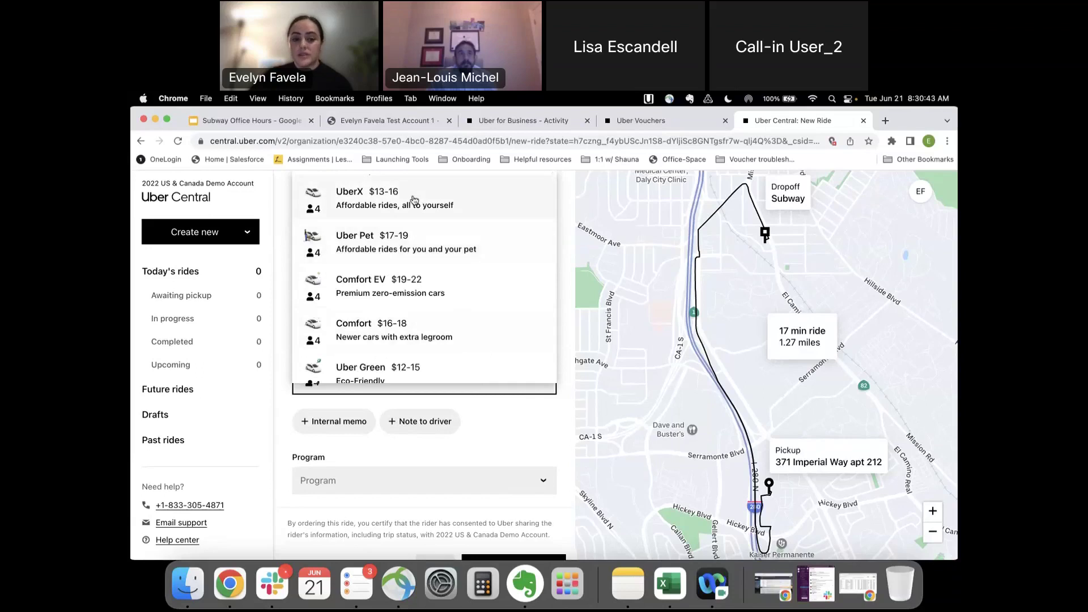
scroll(427, 318, down, 3)
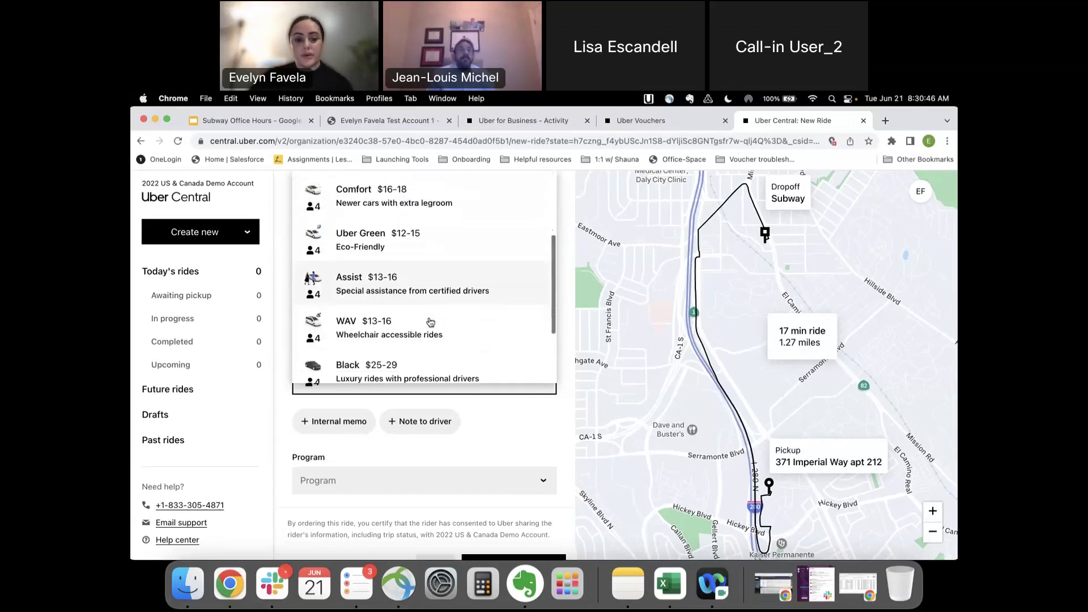
scroll(430, 321, down, 2)
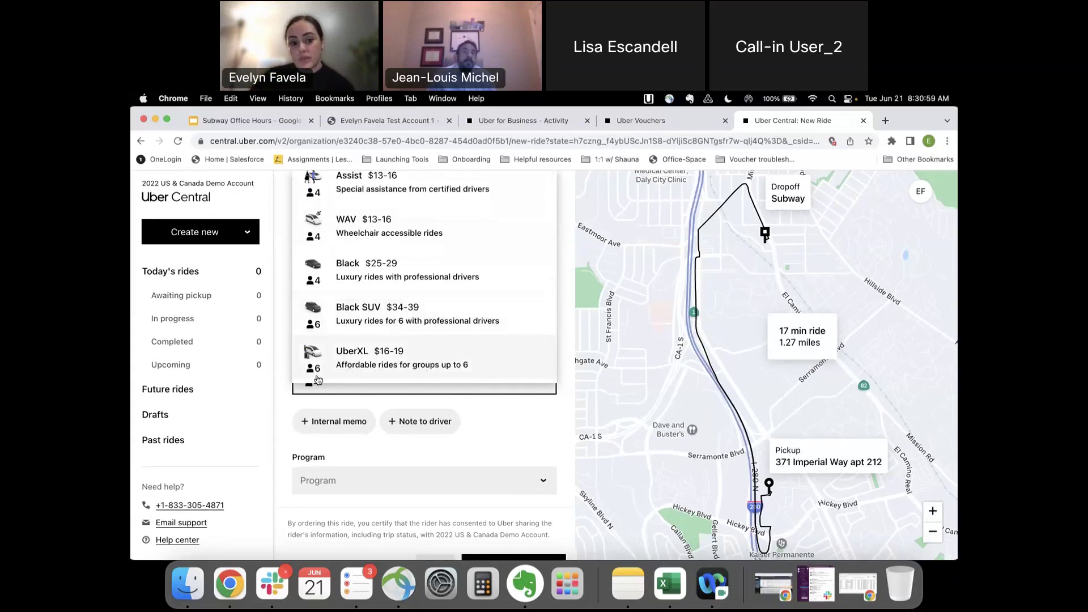
scroll(317, 363, up, 5)
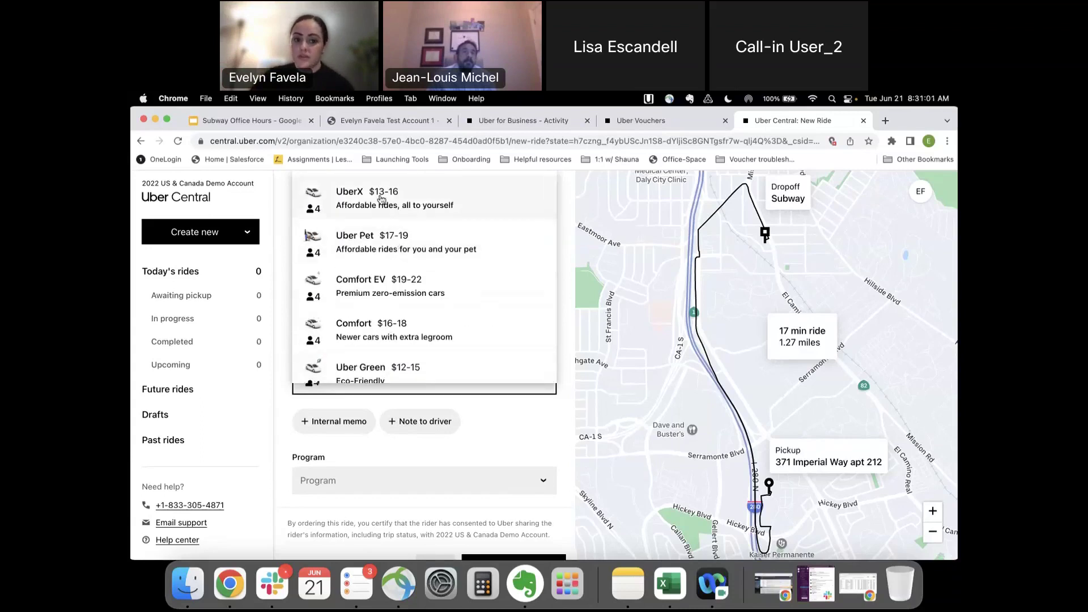
click(382, 199)
scroll(305, 378, down, 2)
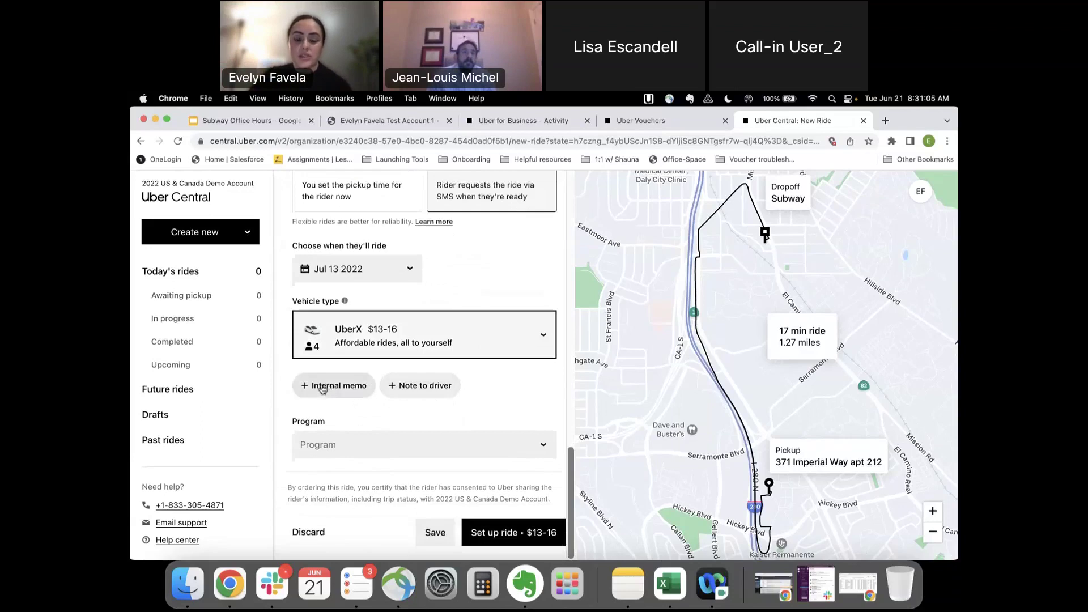
Add the internal memo #123 to the ride.
click(322, 387)
click(343, 448)
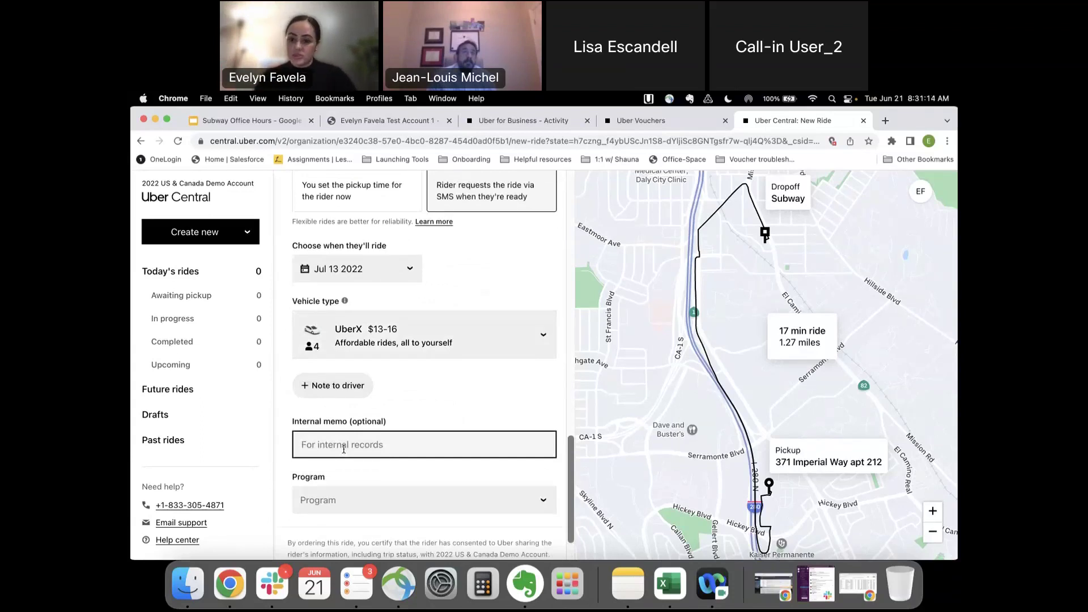
text(#123)
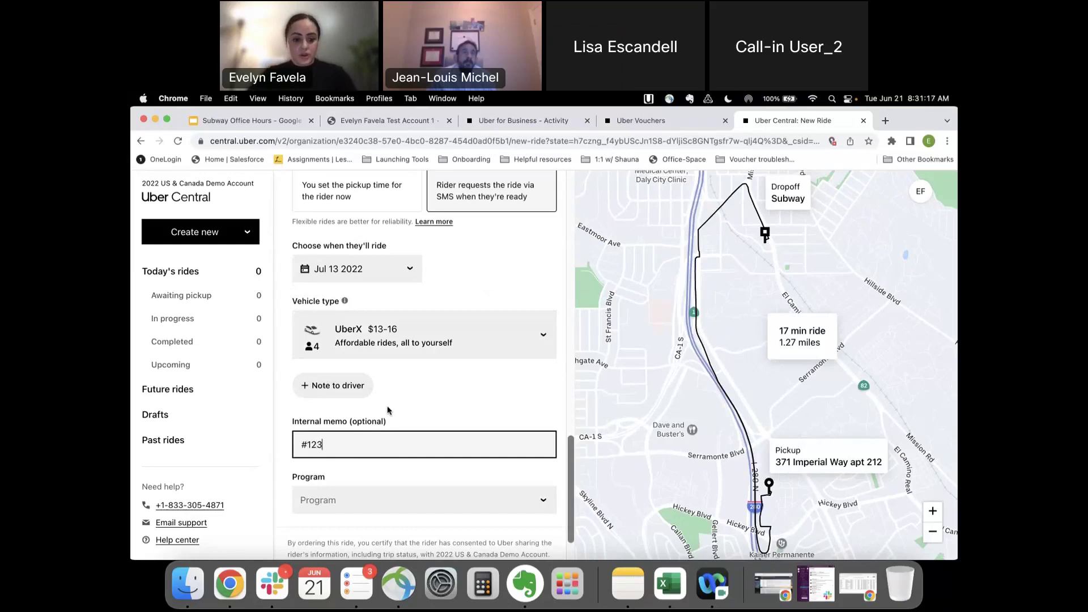
scroll(387, 410, down, 2)
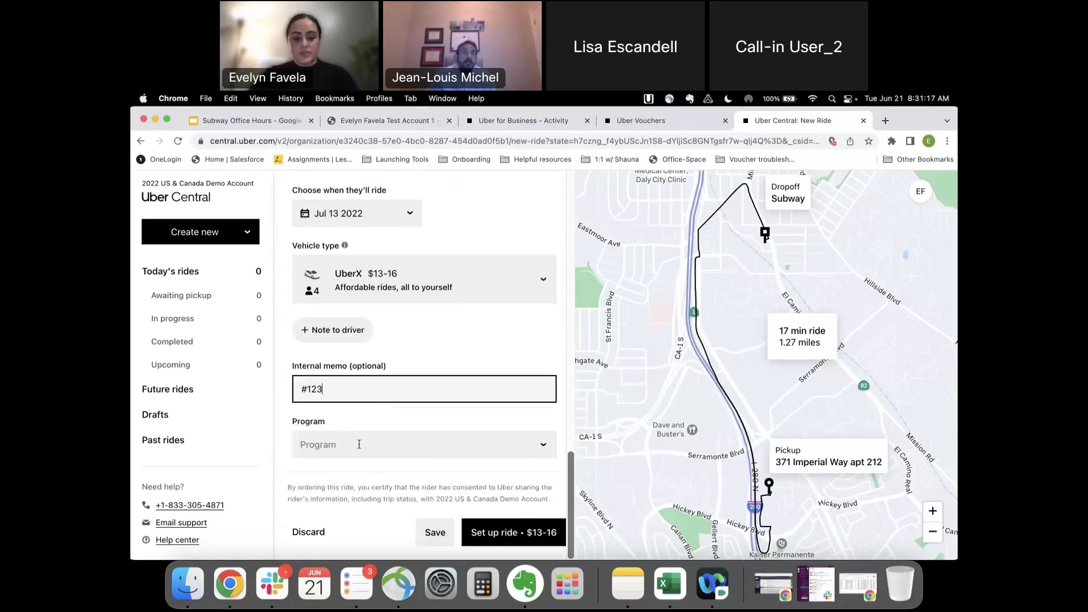
Add an empty Note to driver box to the ride.
click(335, 334)
click(360, 348)
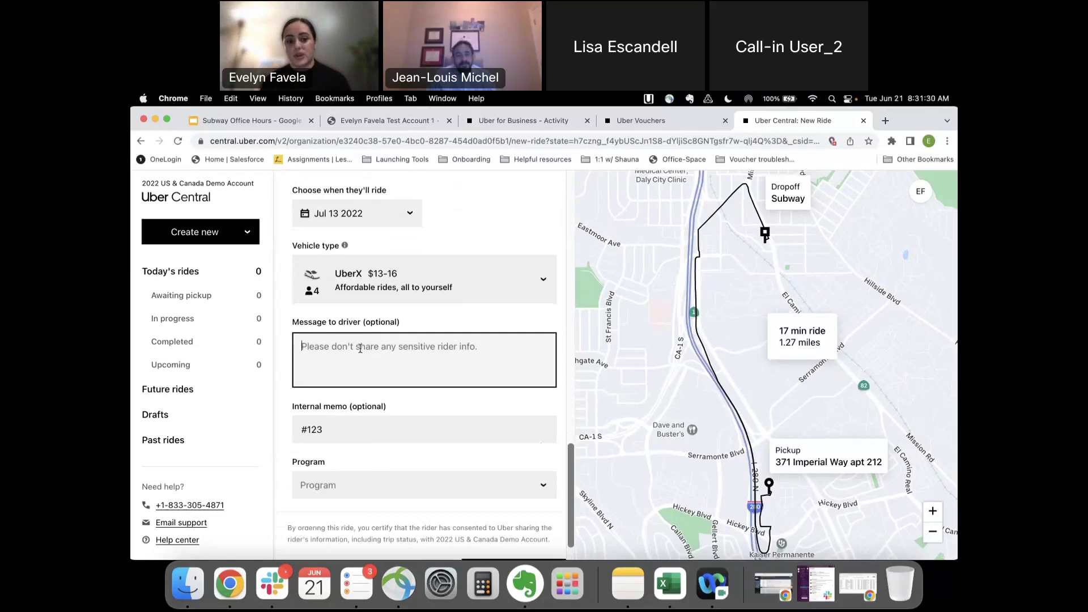
scroll(360, 348, down, 2)
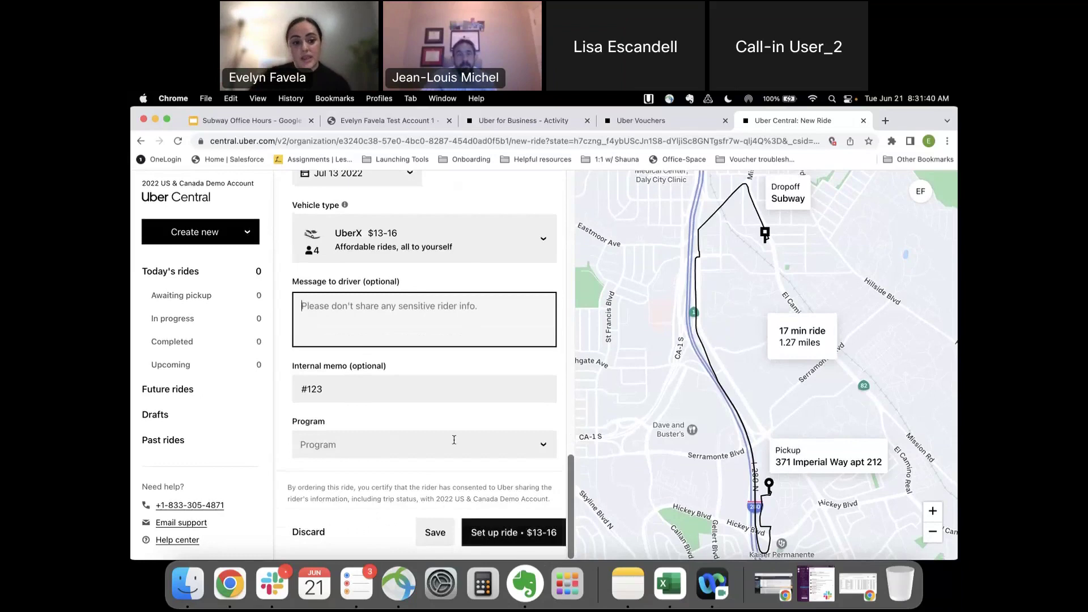
scroll(496, 396, up, 10)
scroll(494, 379, up, 5)
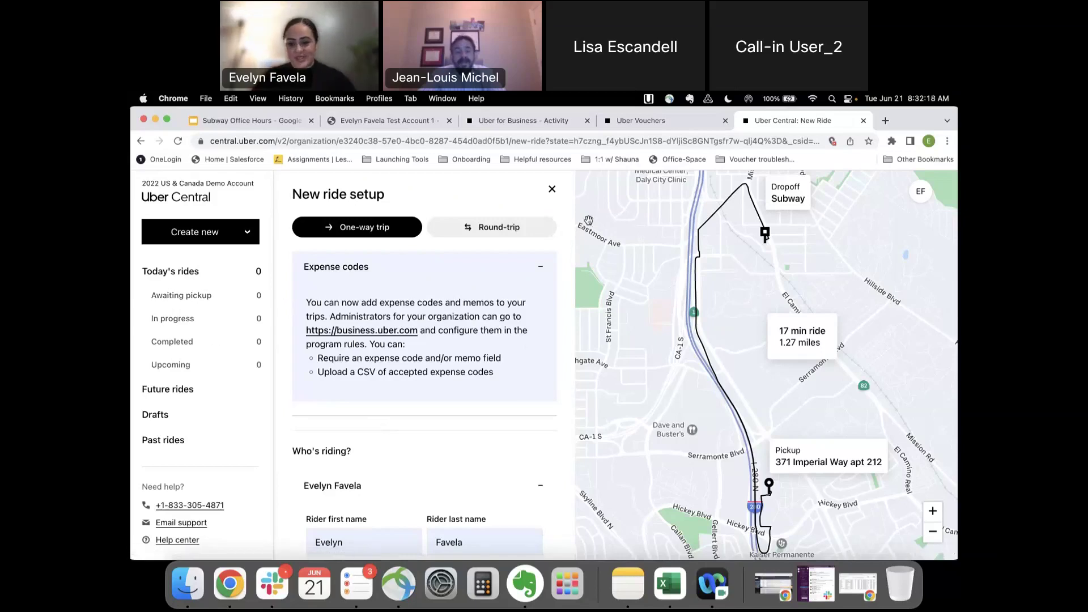
Present the Subway Office Hours deck as a slideshow and advance to the Any Questions? slide.
click(256, 122)
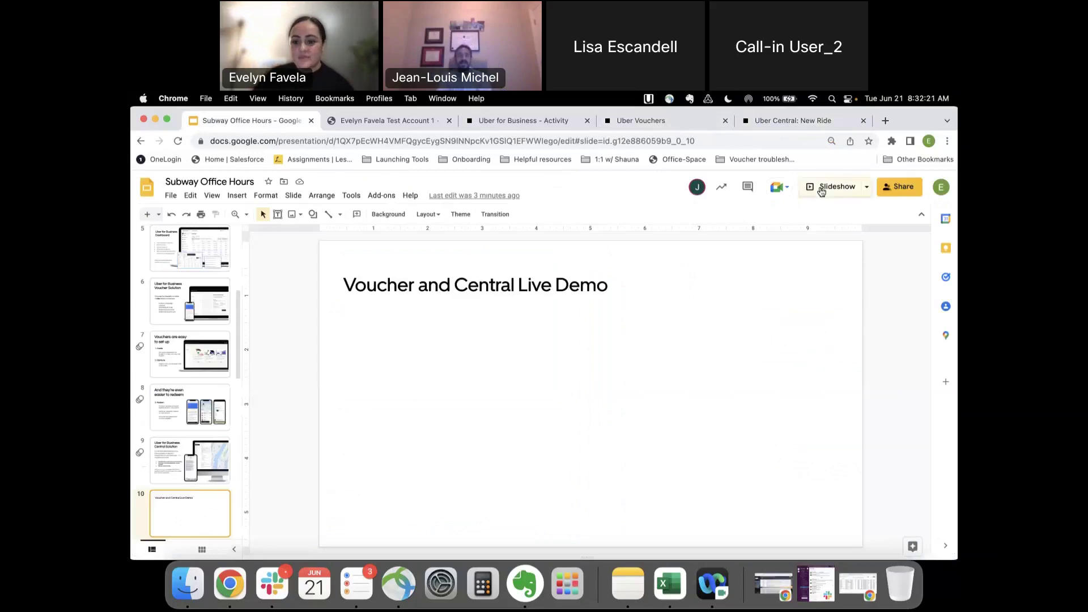
click(821, 192)
key(Right)
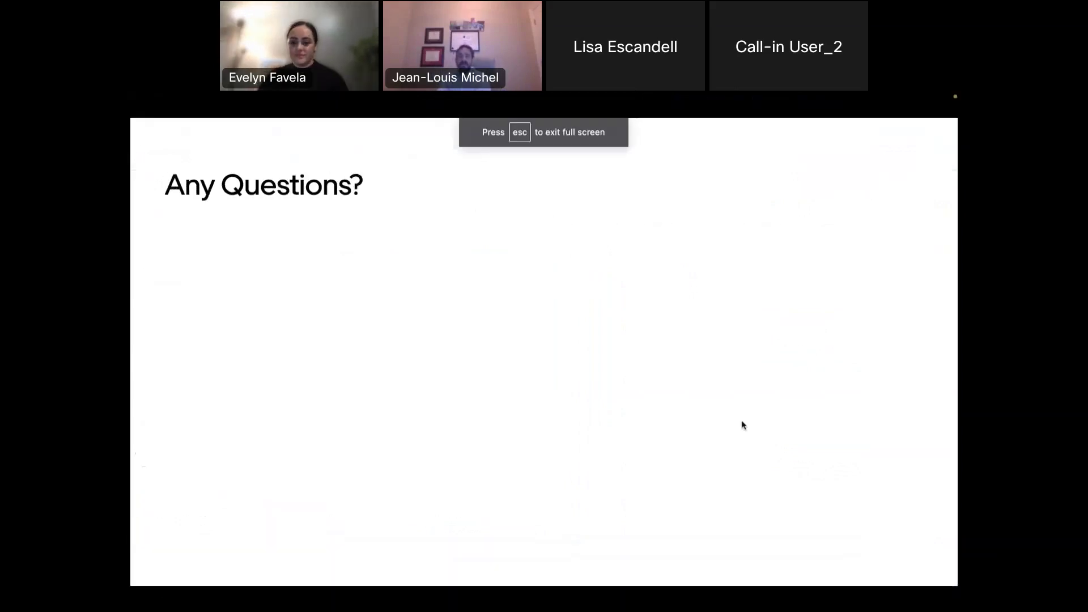